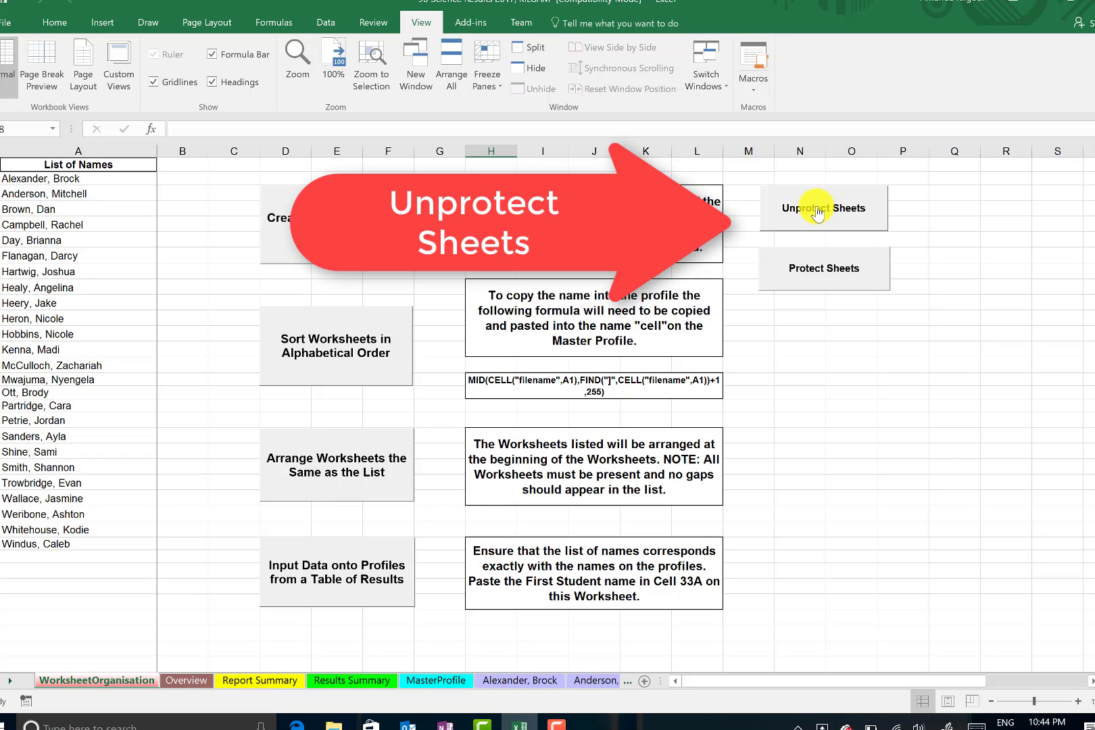
Step: Freeze the first column of the WorksheetOrganisation sheet so the student names stay in view beside the task results
scroll(815, 372, "down", 2)
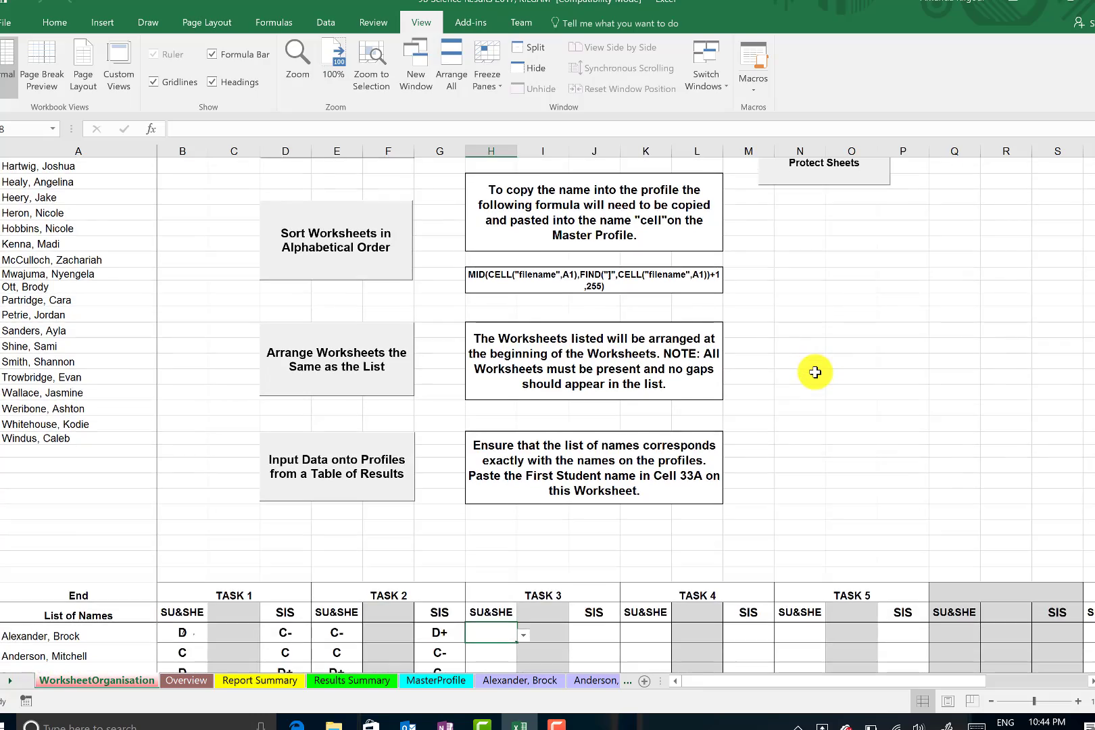
scroll(815, 372, "down", 7)
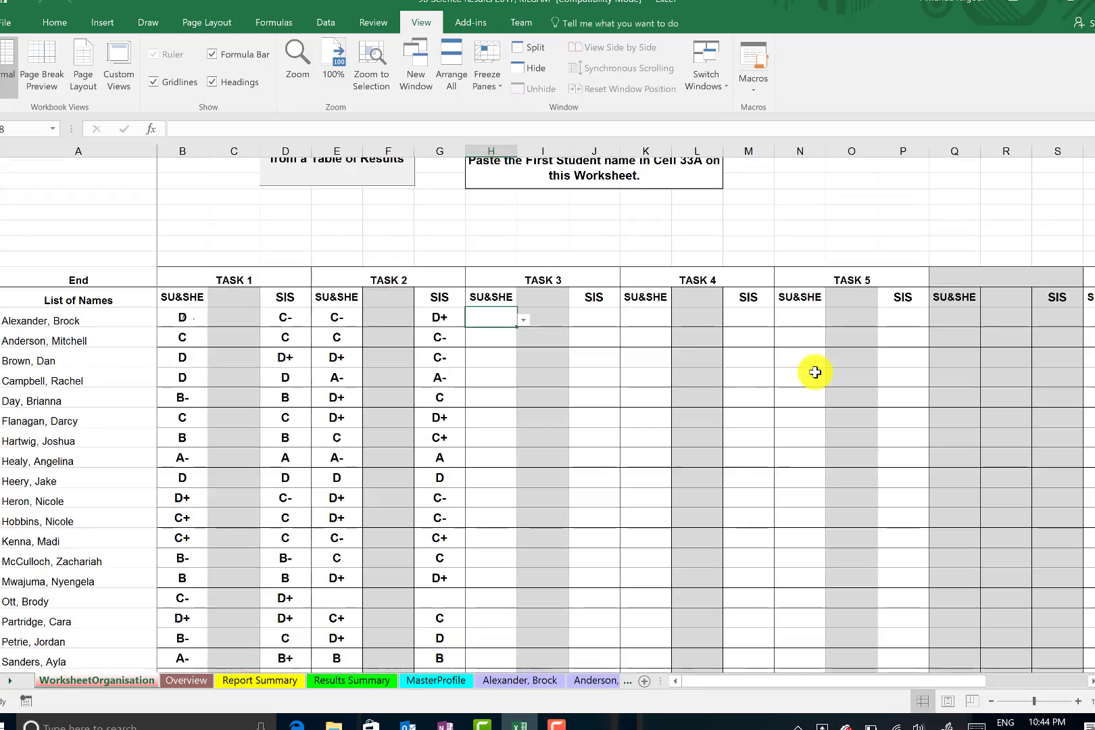
scroll(815, 372, "down", 2)
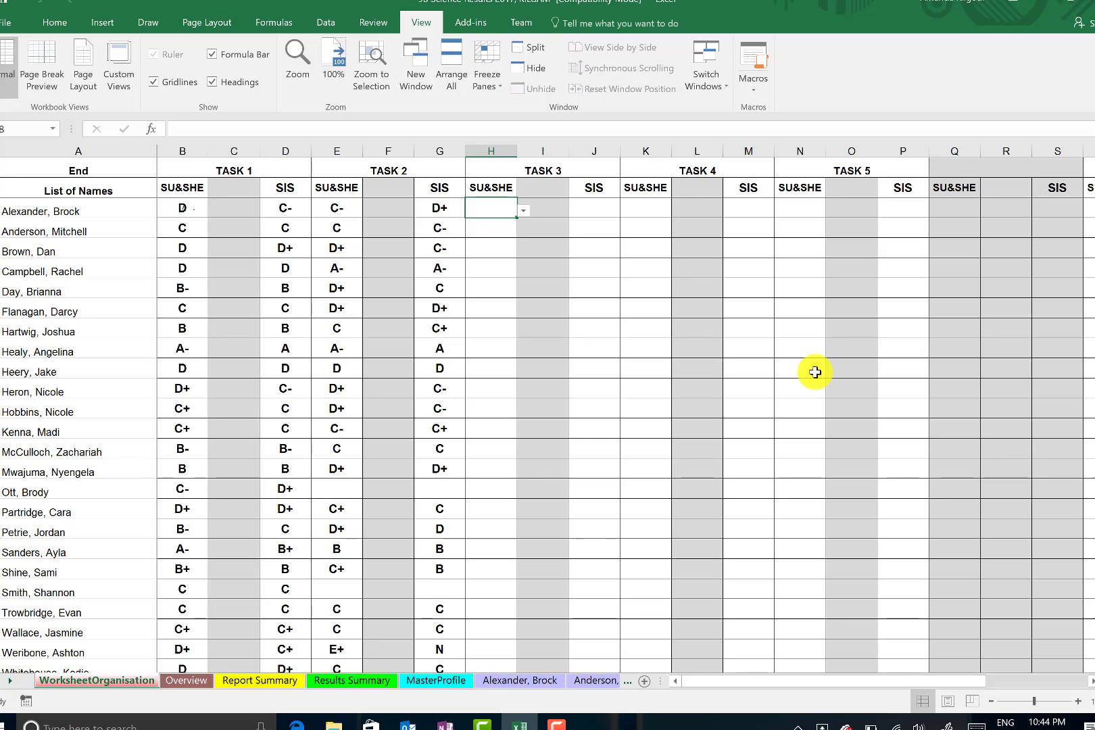
left_click(522, 211)
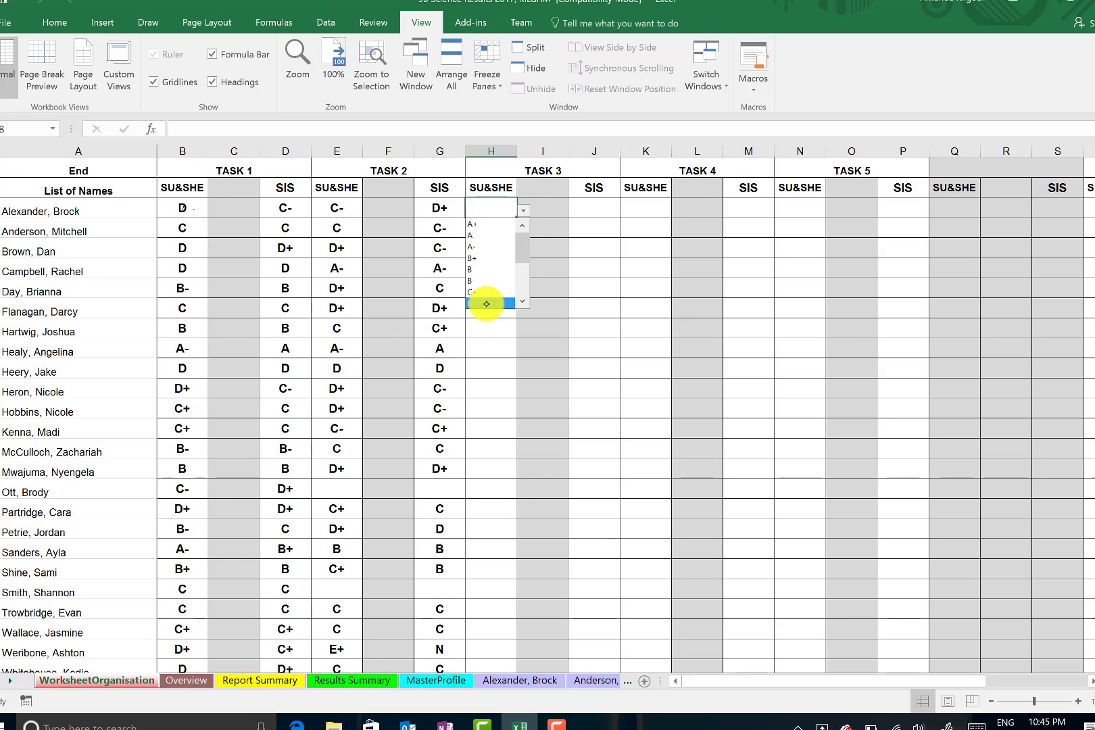
left_click(421, 13)
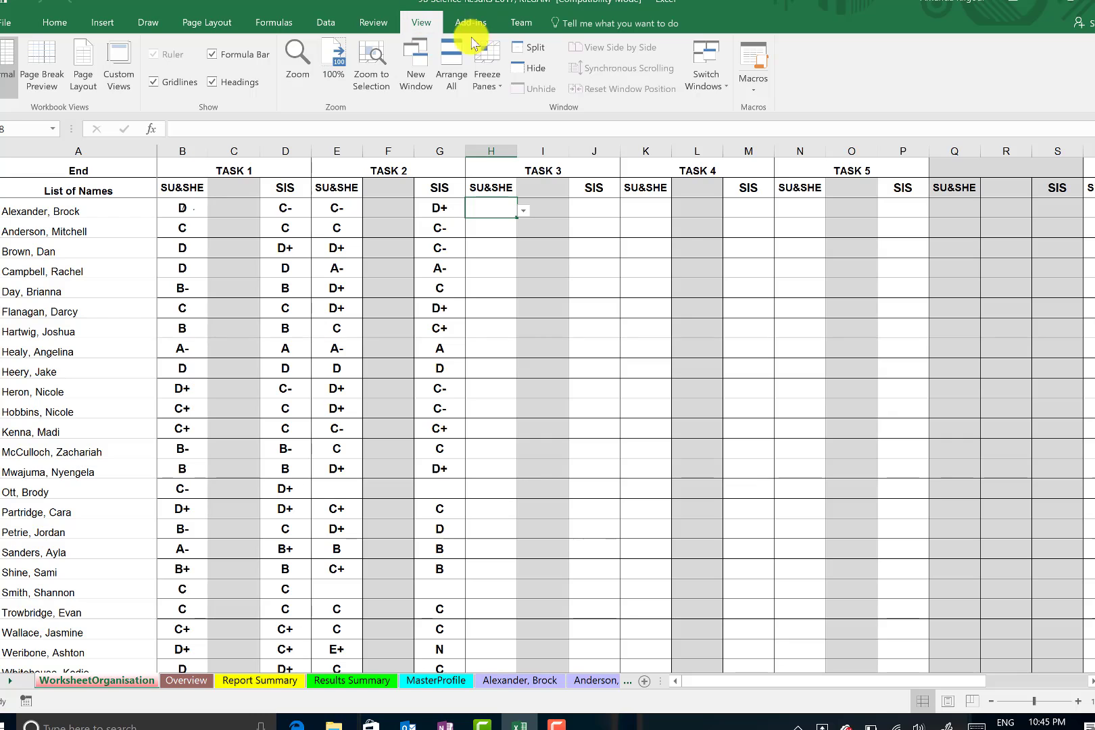
left_click(485, 66)
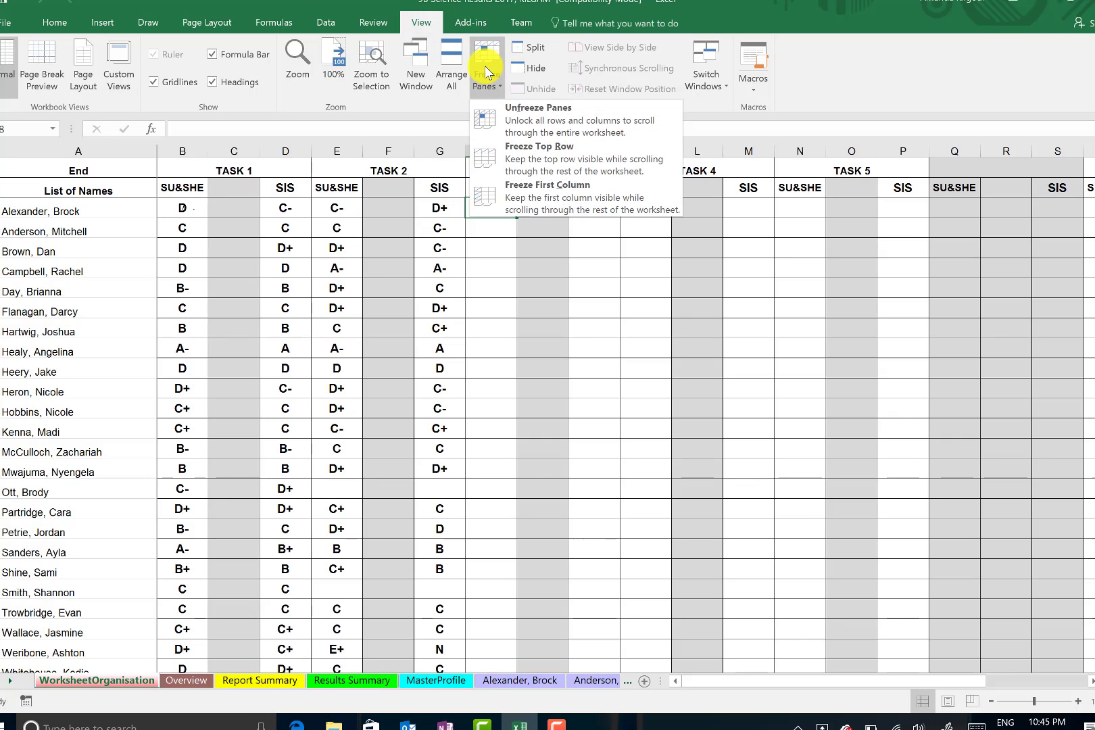
left_click(514, 189)
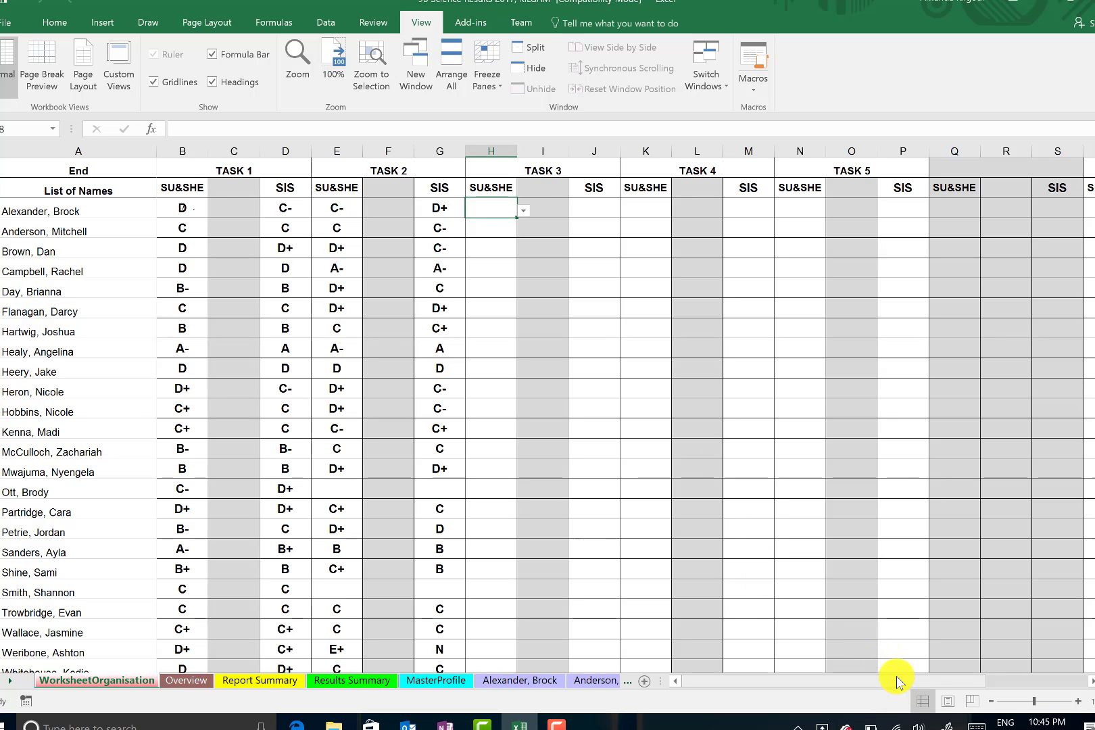
Step: Set the first student's Task 3 grades to B+ for SU&SHE and B+ for SIS
left_click_drag(896, 676, 991, 660)
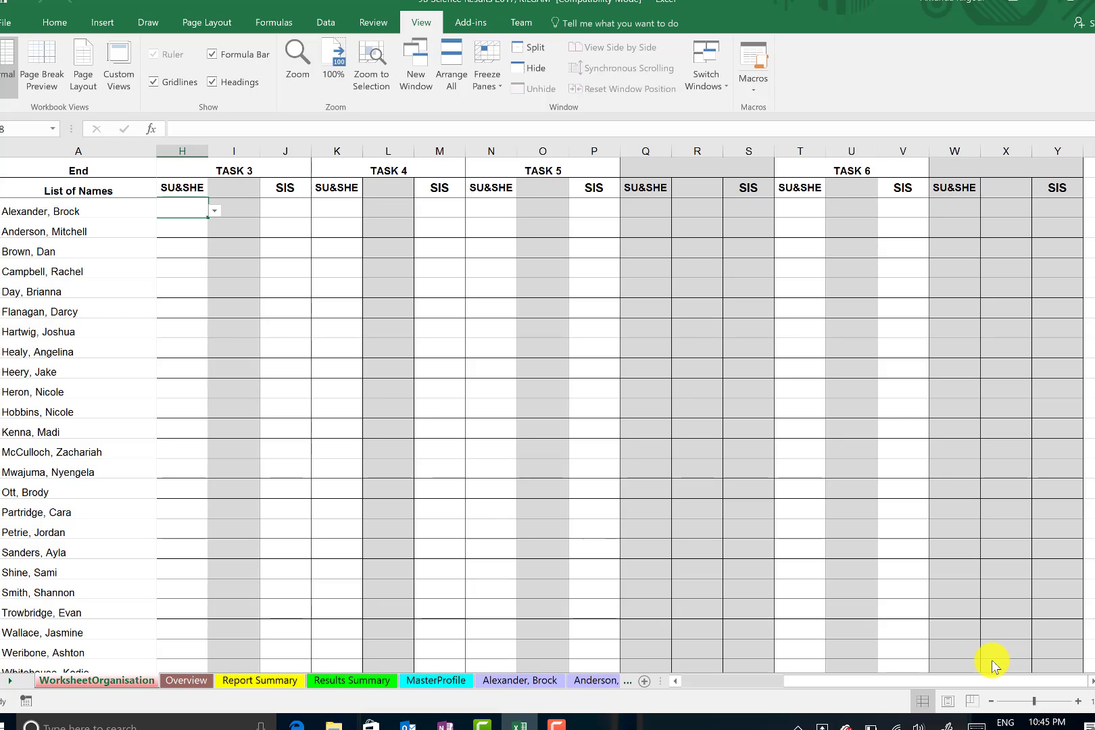
left_click(215, 211)
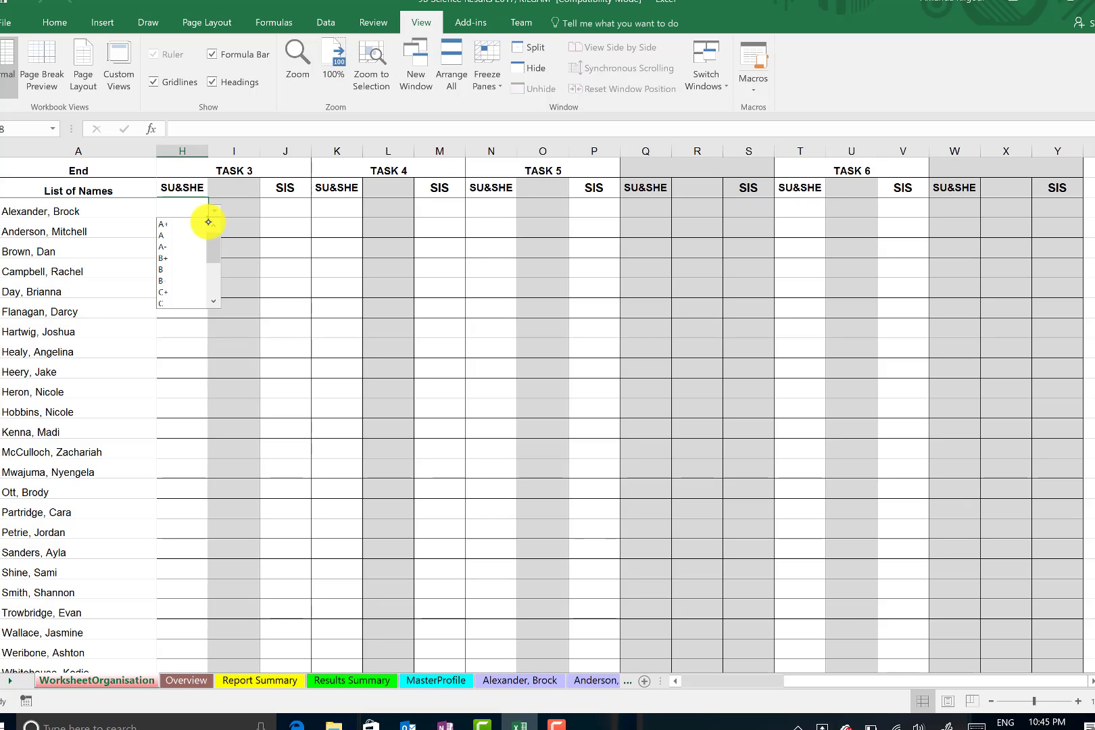
left_click(169, 258)
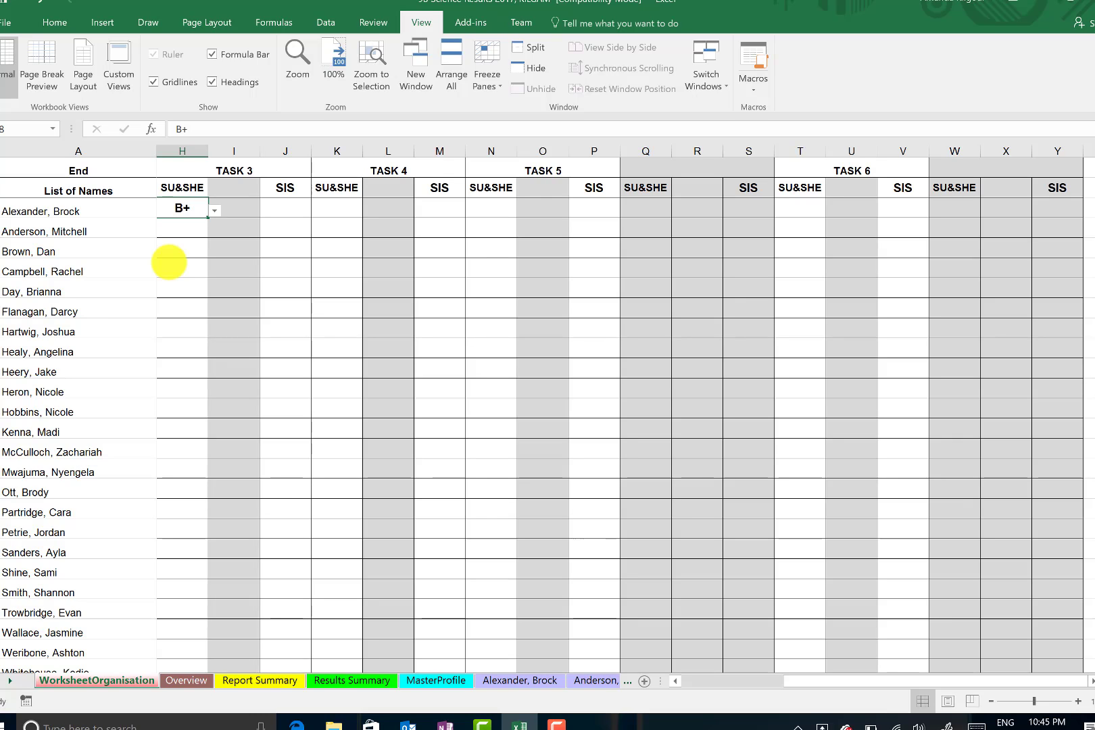
left_click(282, 200)
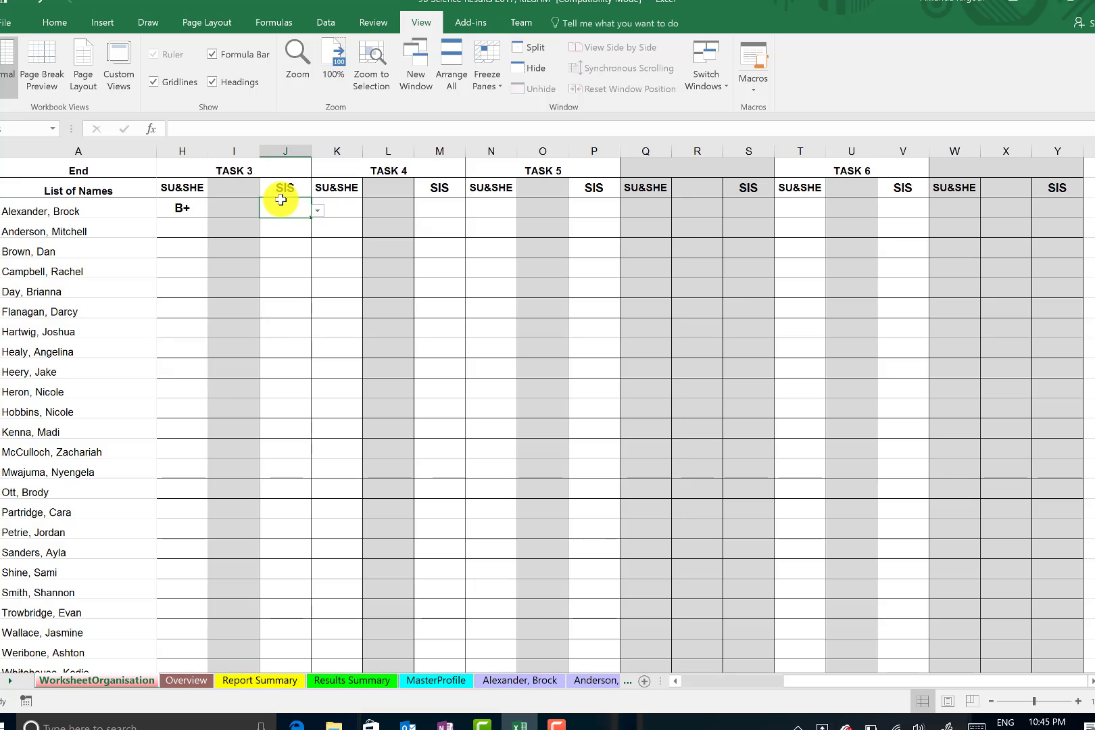
left_click(317, 211)
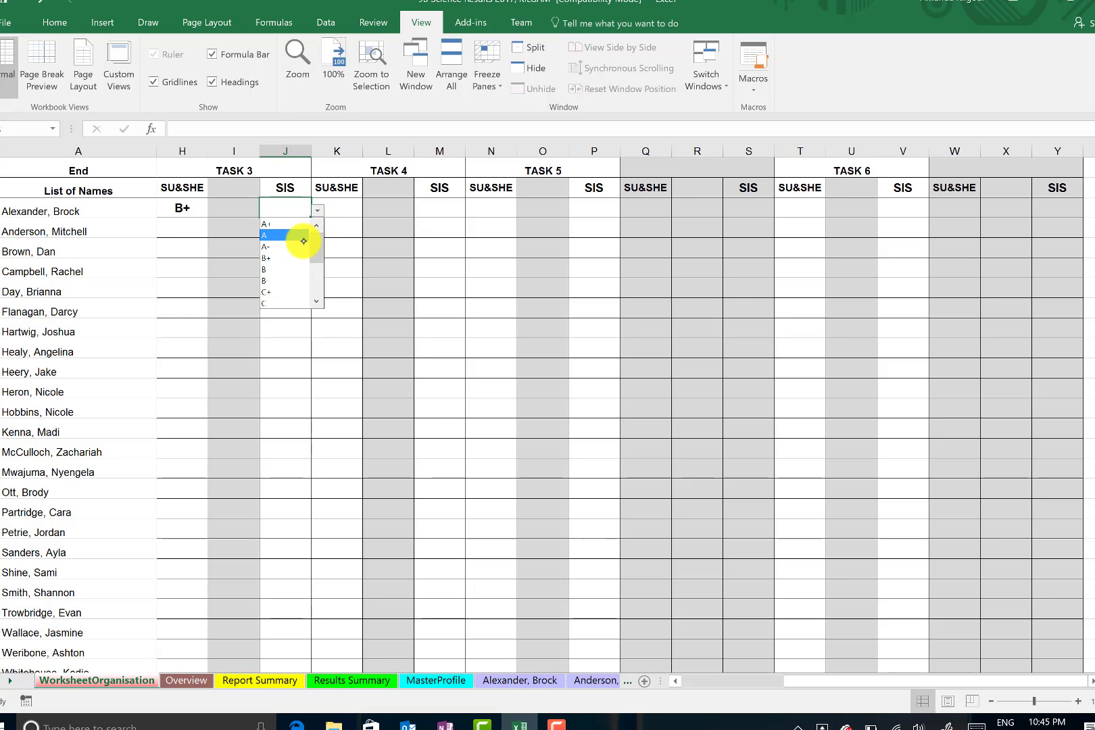
left_click(288, 258)
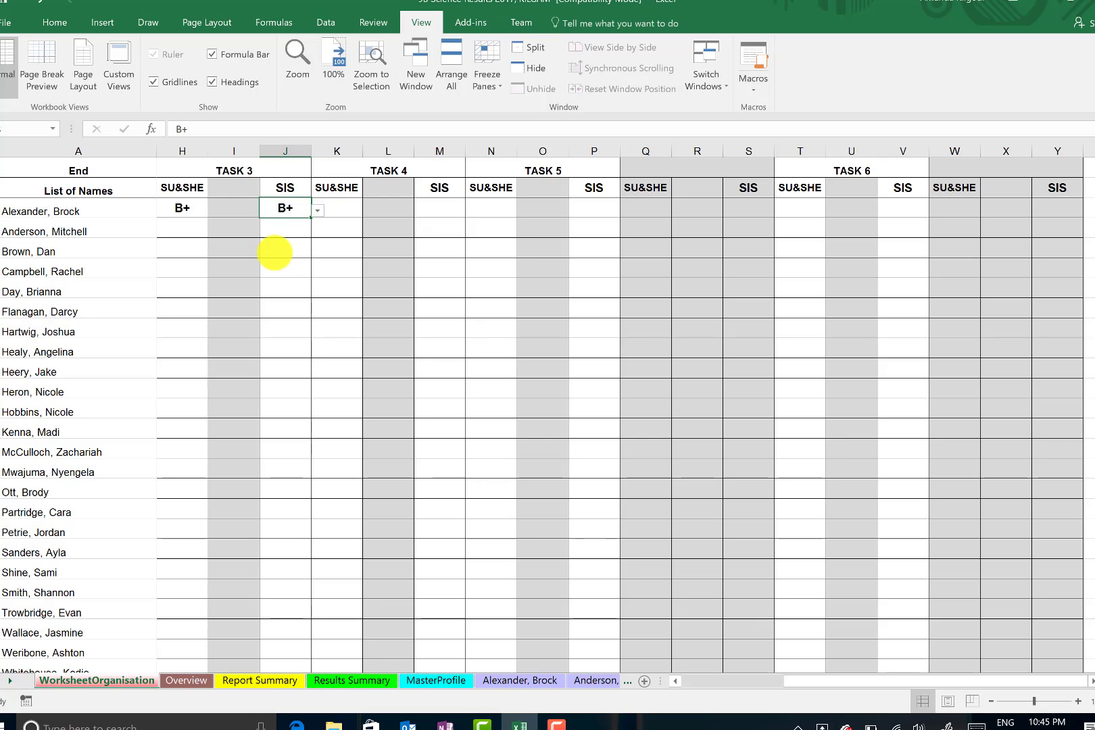
Step: Set the second student's Task 3 grades to C for SU&SHE and B for SIS
left_click(178, 230)
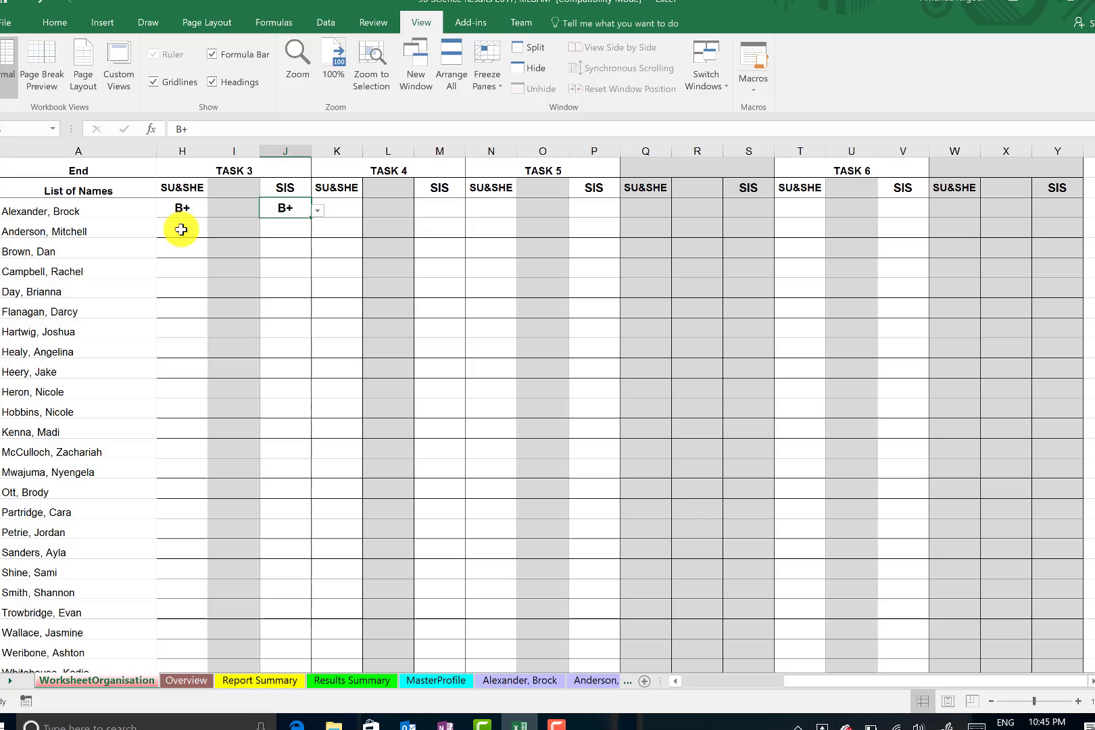
left_click(214, 230)
left_click(188, 322)
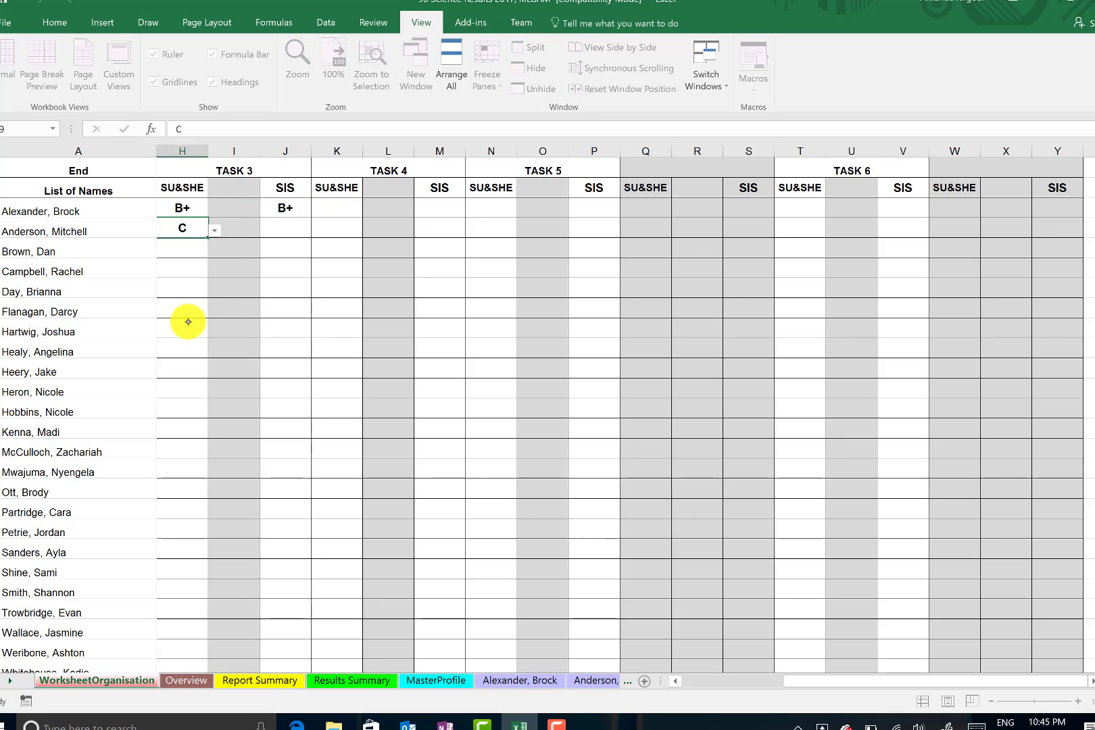
left_click(288, 228)
left_click(317, 230)
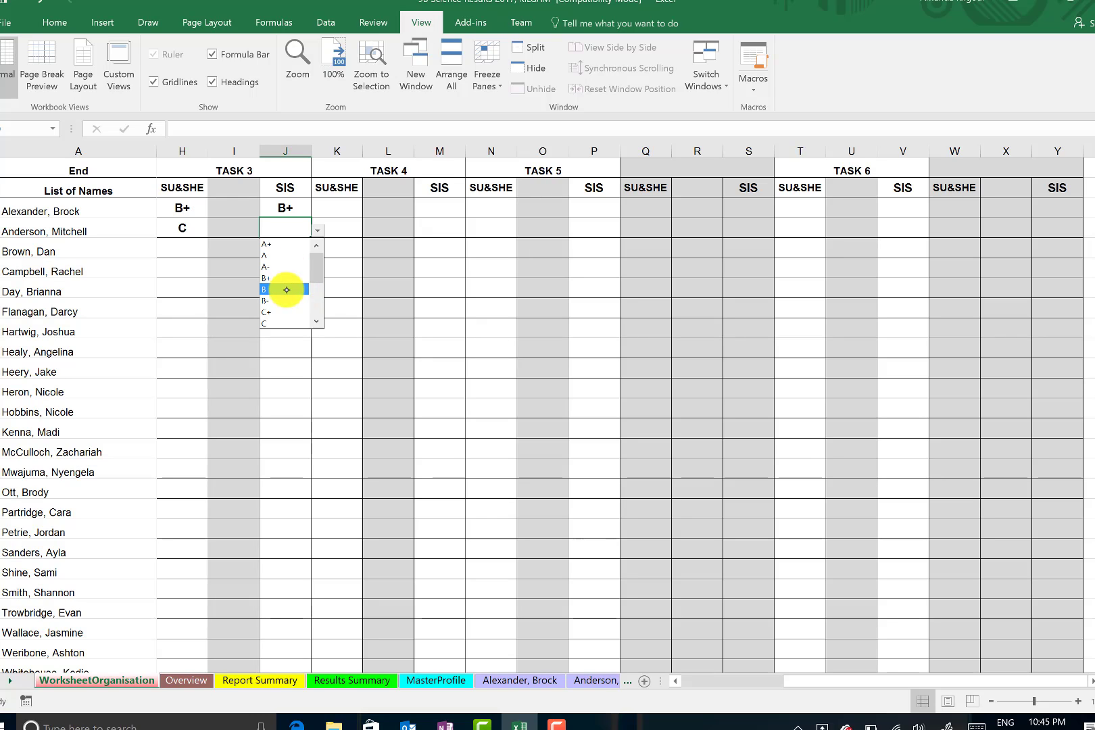
left_click(285, 289)
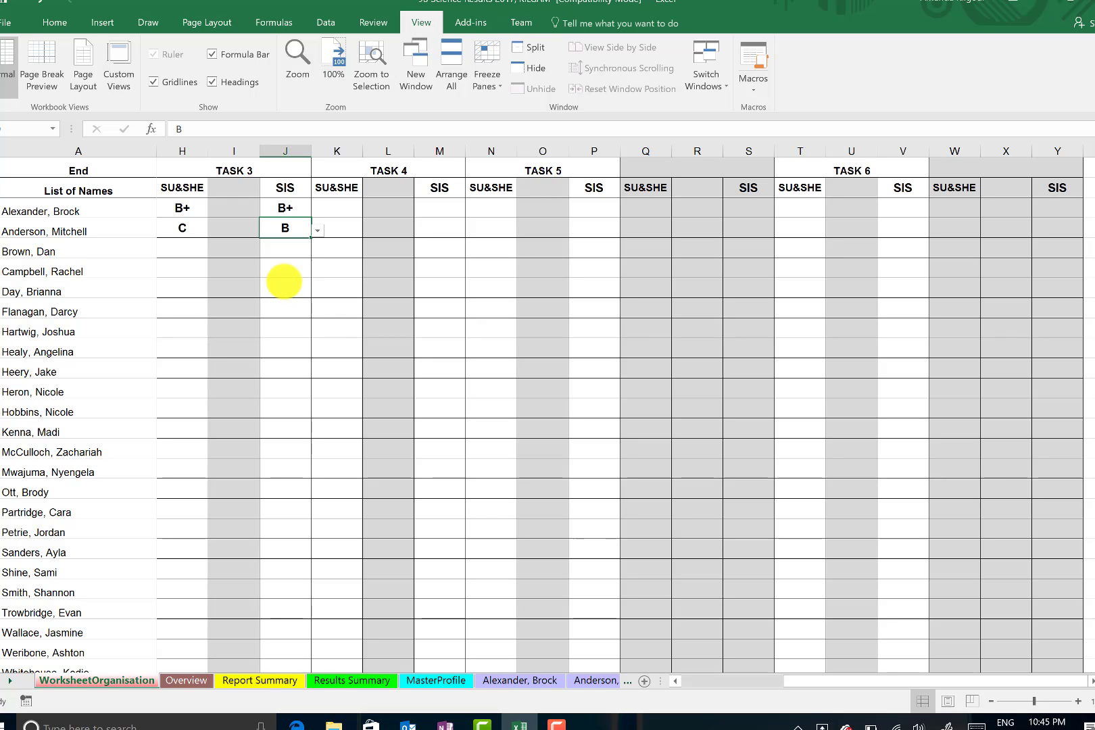
left_click(556, 725)
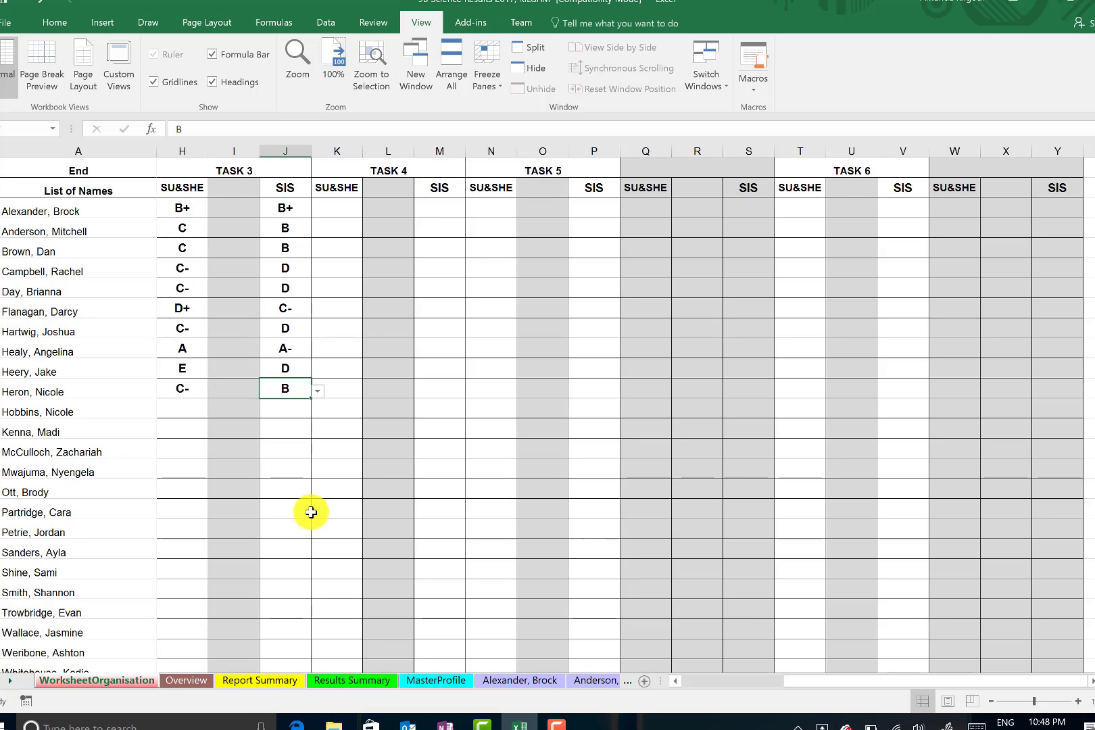
Step: Set the eleventh student's Task 3 SU&SHE grade to D in the results table
left_click(181, 411)
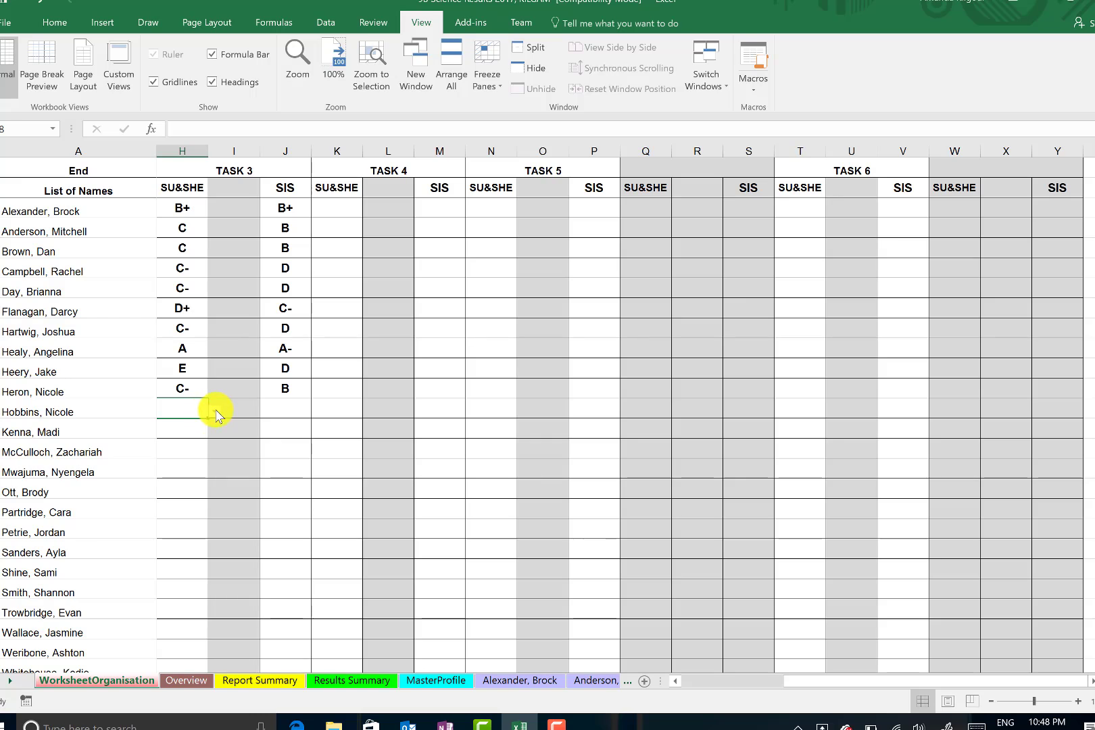
left_click(216, 413)
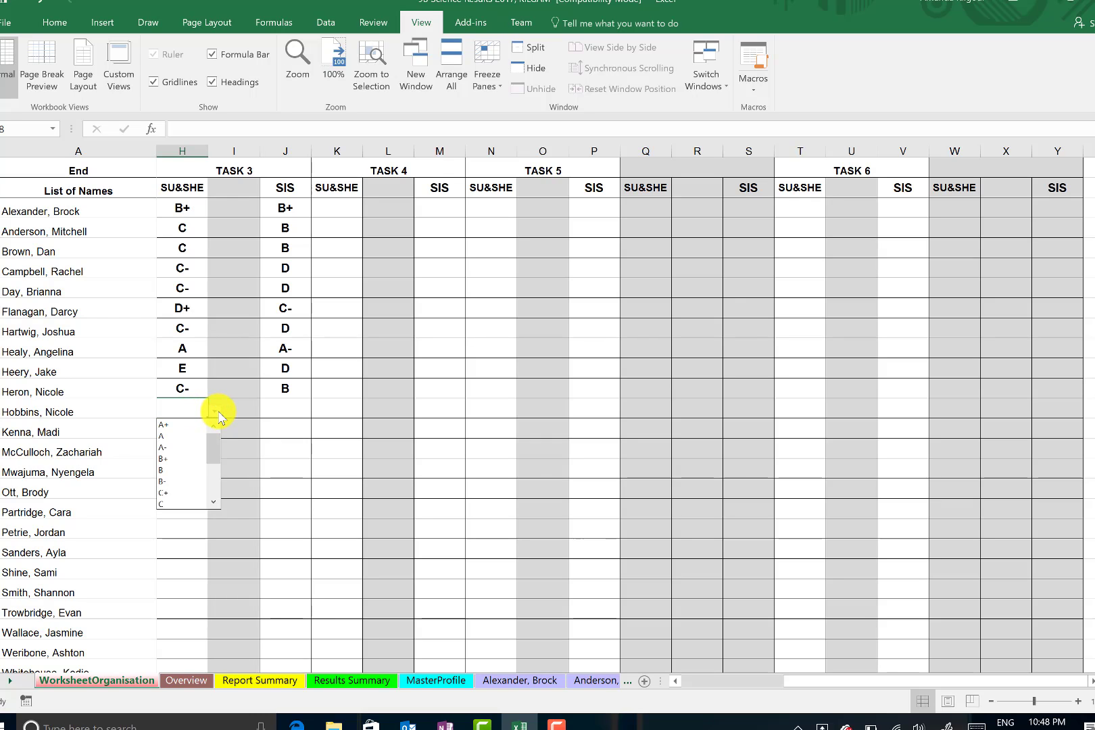
left_click(213, 502)
left_click(213, 502)
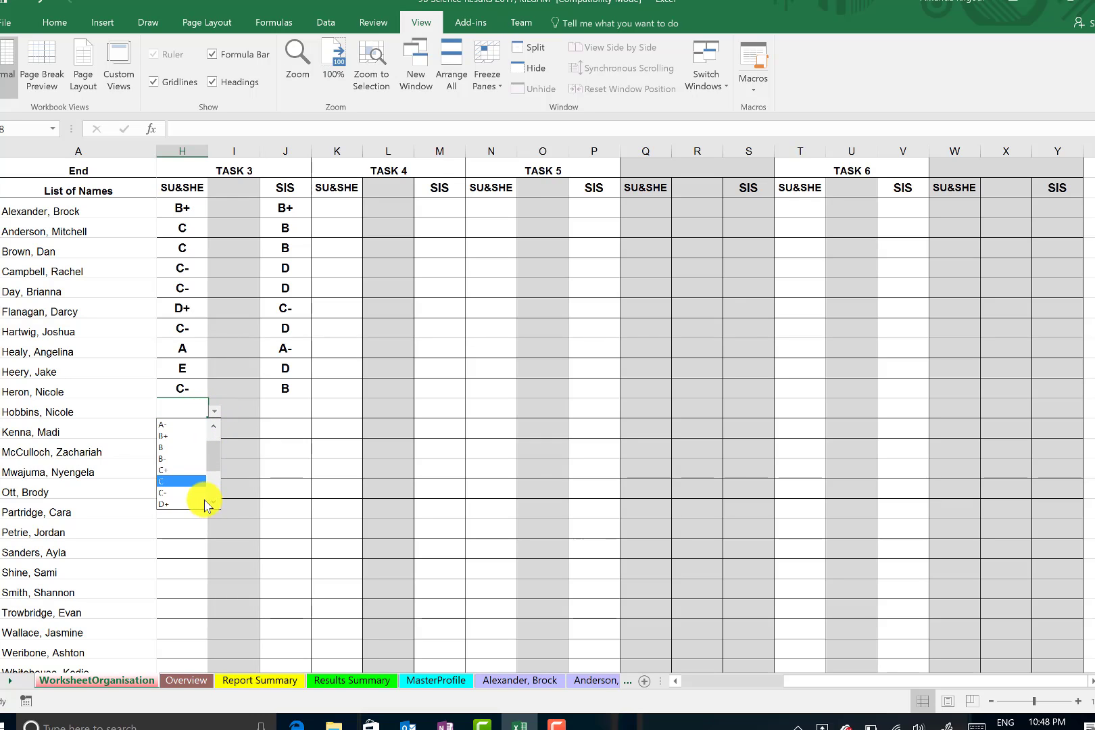
left_click(213, 502)
left_click(191, 503)
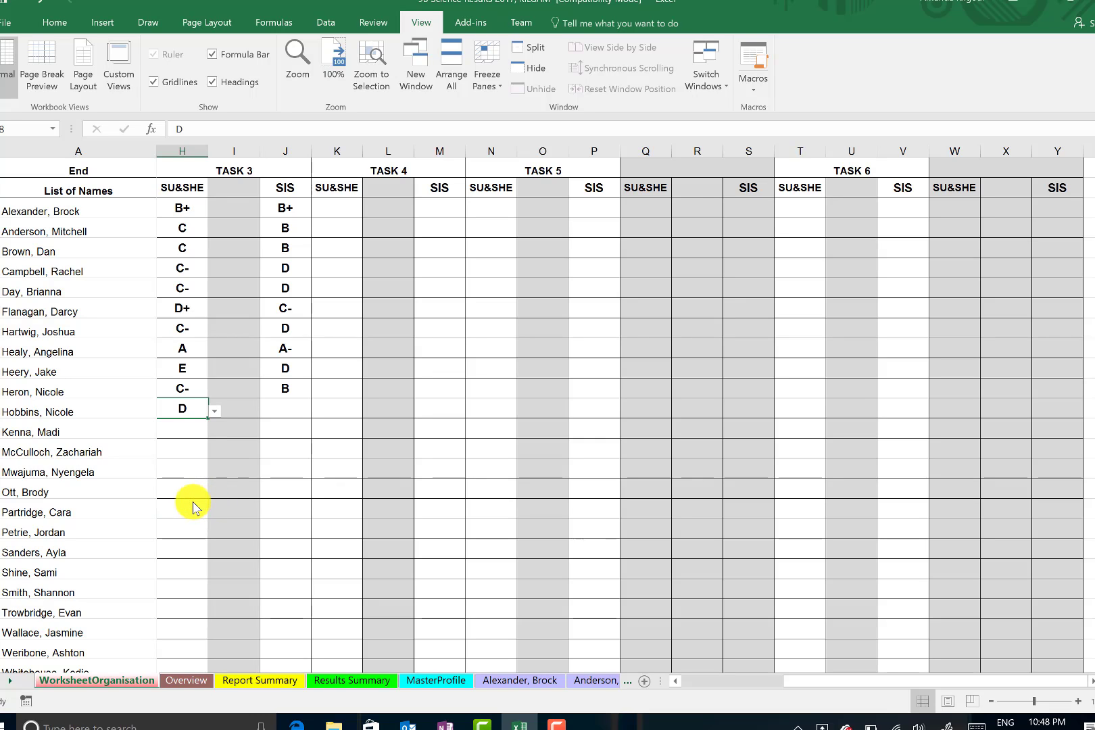
Step: Set the eleventh student's Task 3 SIS grade to N in the results table
left_click(286, 409)
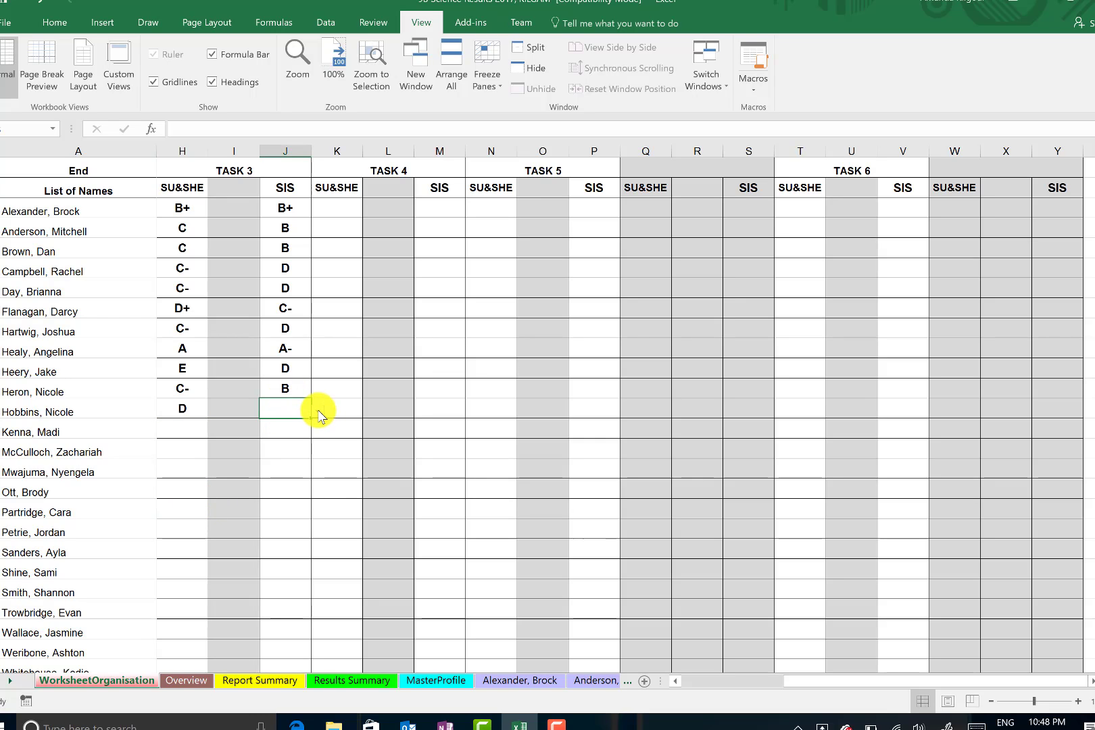
left_click(317, 411)
left_click(315, 504)
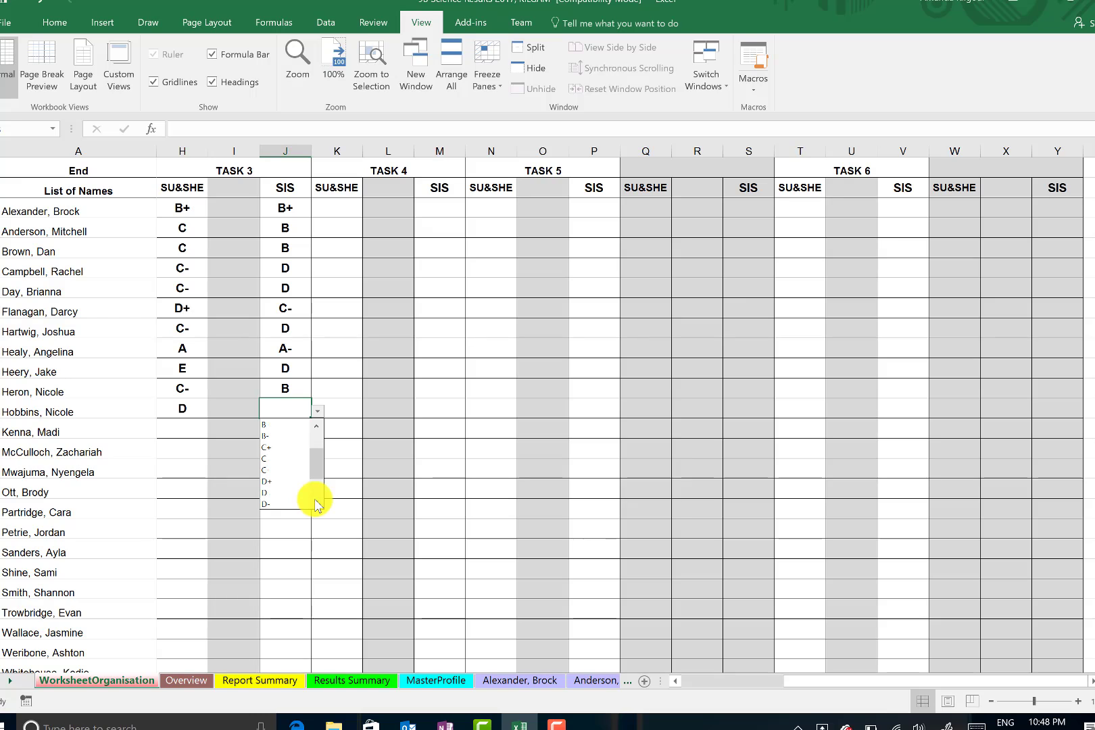
left_click(315, 504)
left_click(316, 504)
left_click(315, 503)
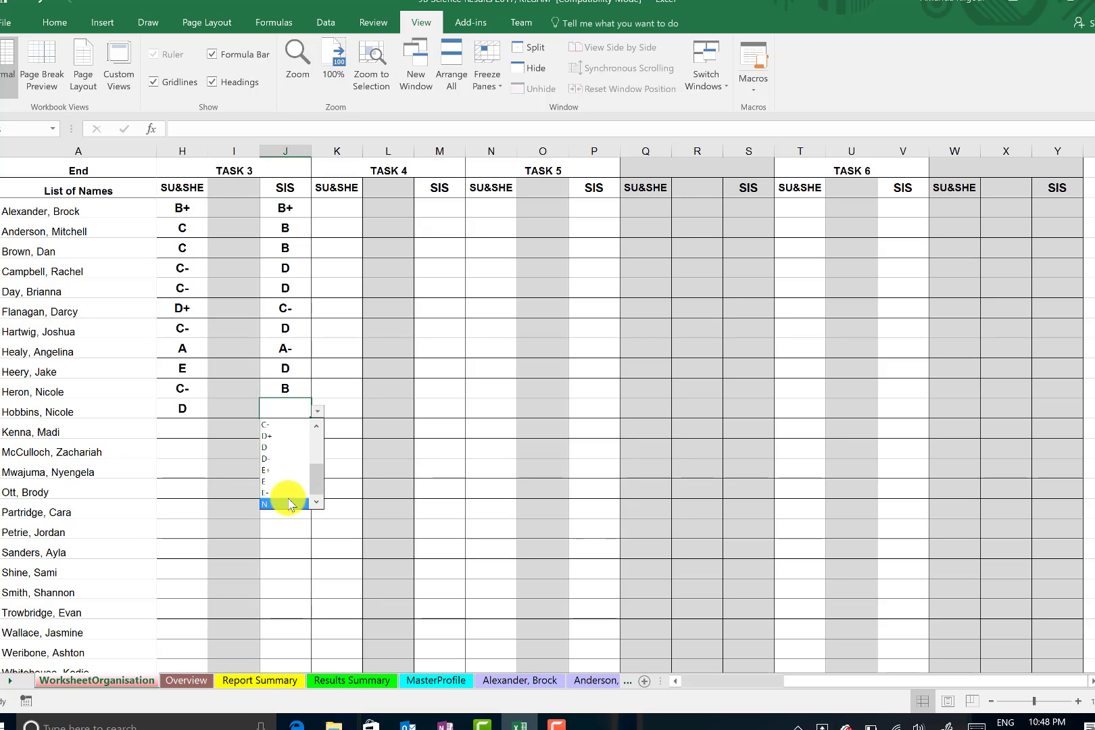
left_click(288, 504)
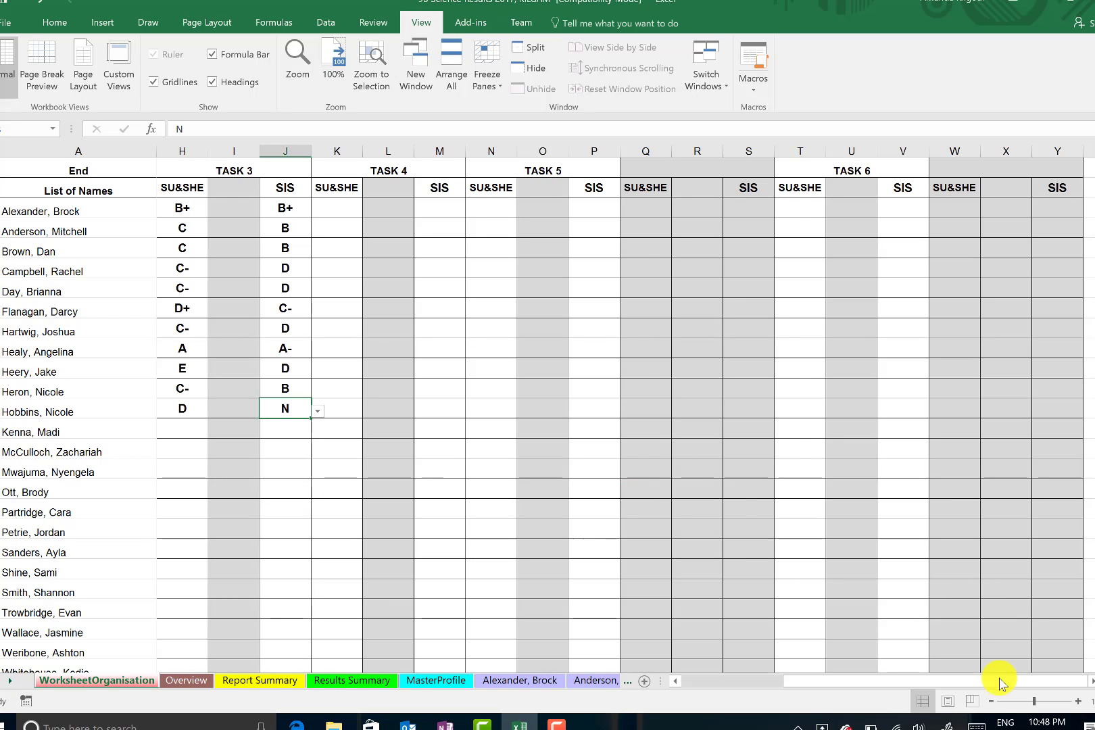
left_click(554, 725)
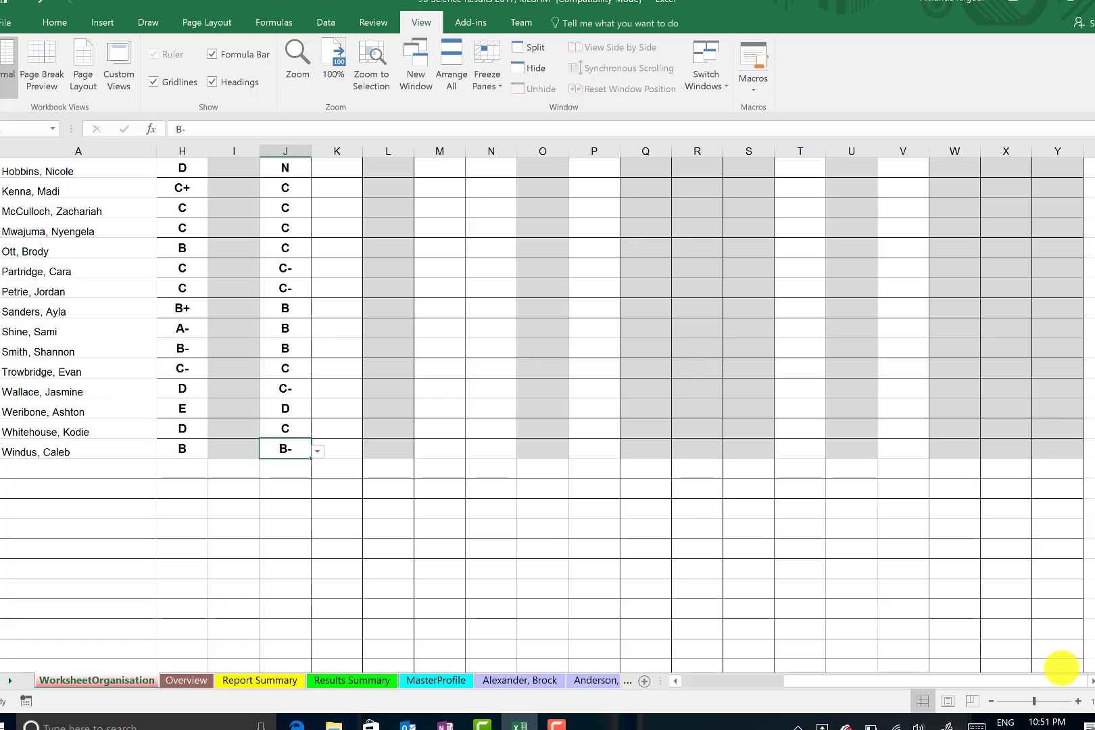
Step: Compare the first two students' Task 3 grades in the results table with those on their individual profile sheets
scroll(1061, 667, "up", 3)
scroll(1061, 667, "up", 6)
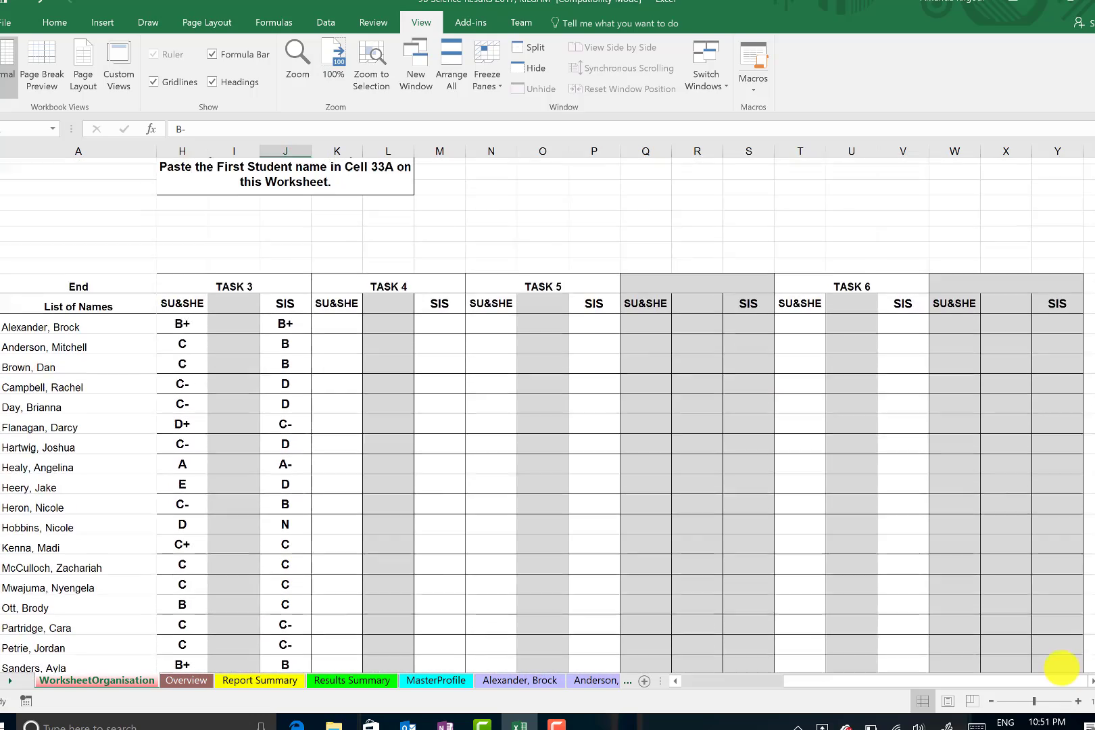
scroll(1061, 667, "up", 3)
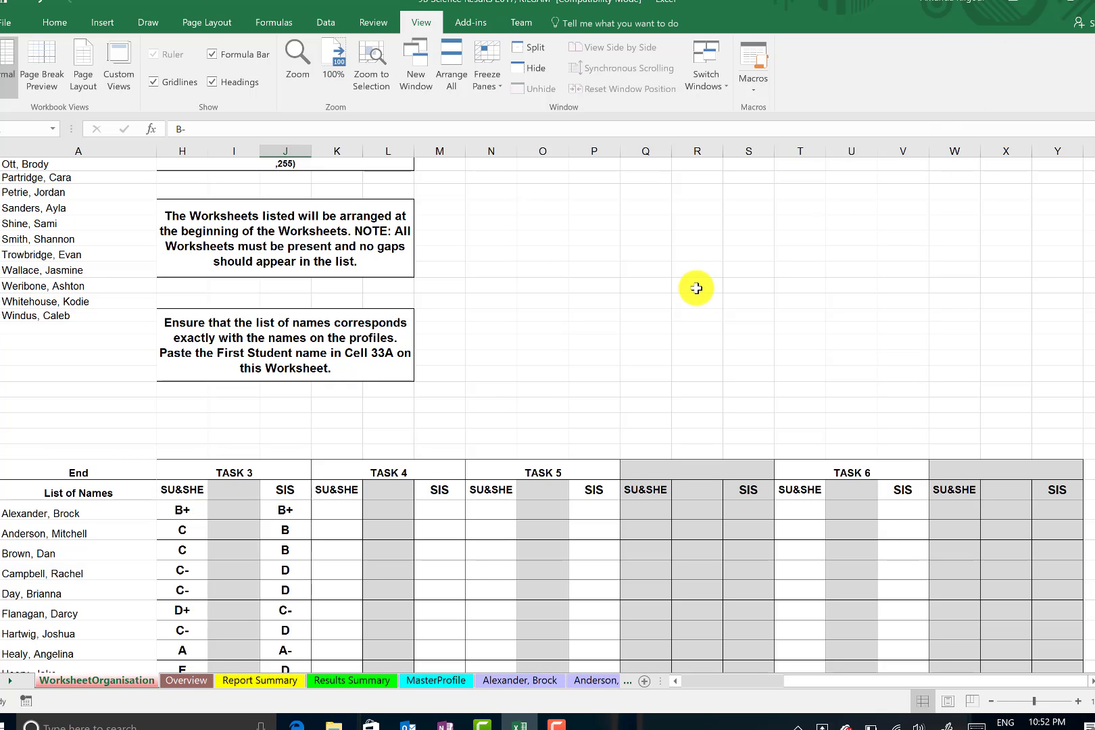
scroll(543, 338, "left", 3)
scroll(543, 337, "left", 3)
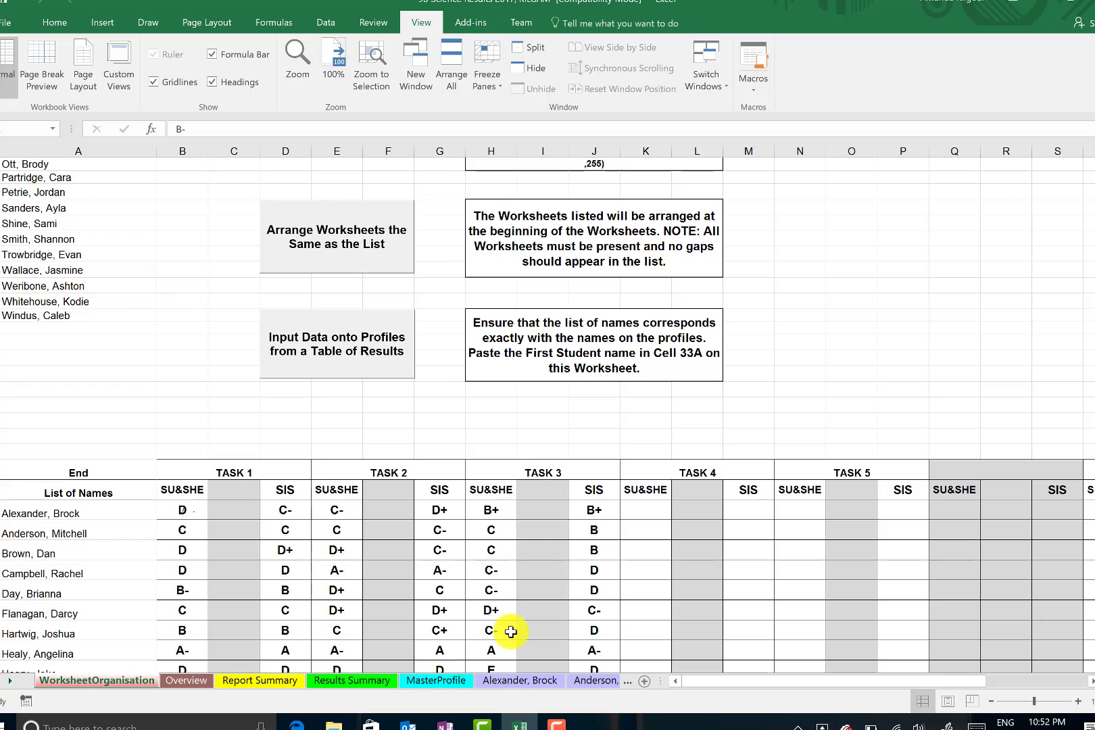
left_click(512, 679)
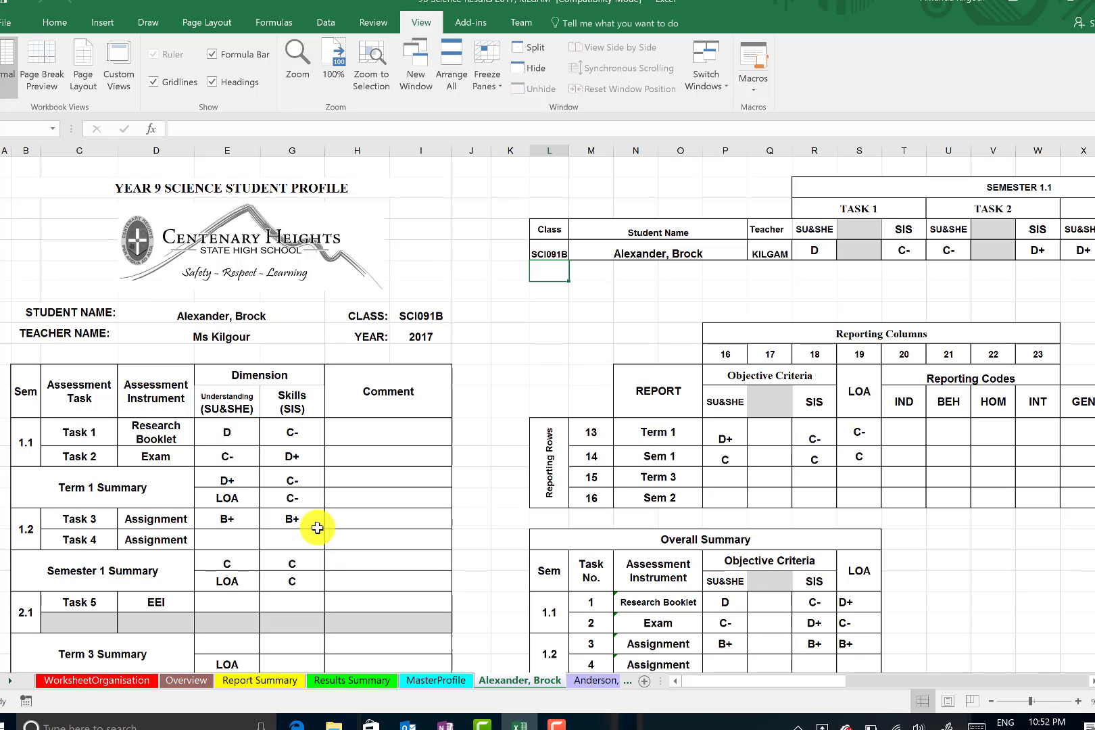
left_click(114, 681)
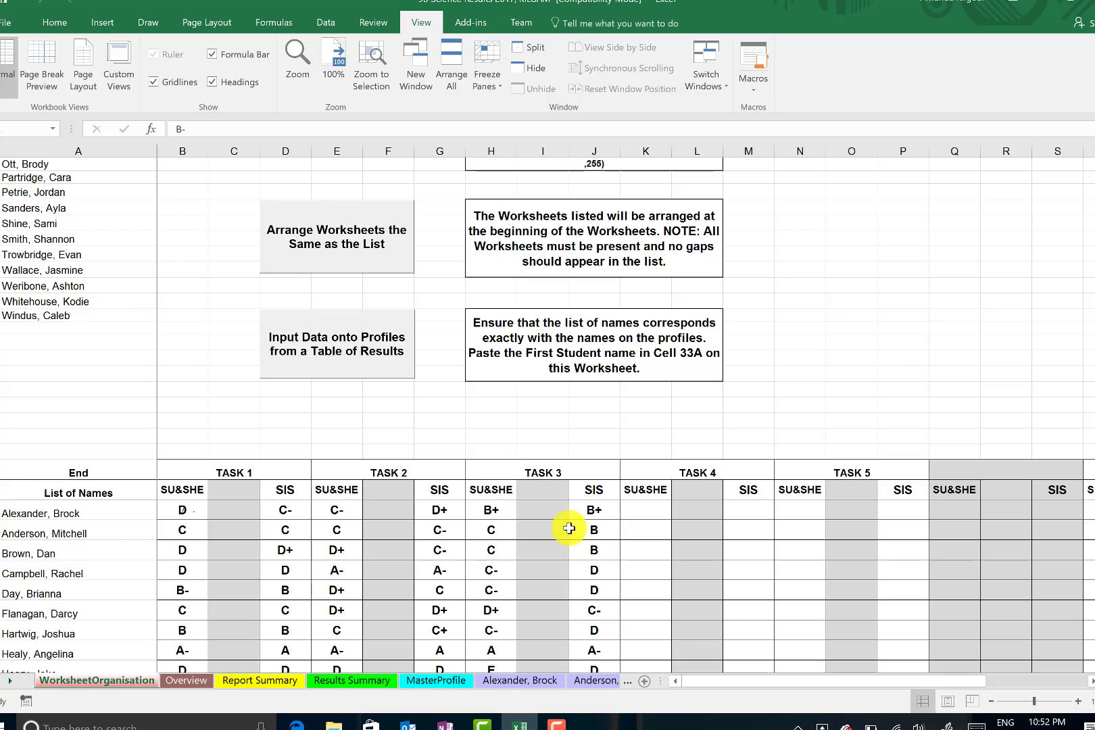
left_click(586, 682)
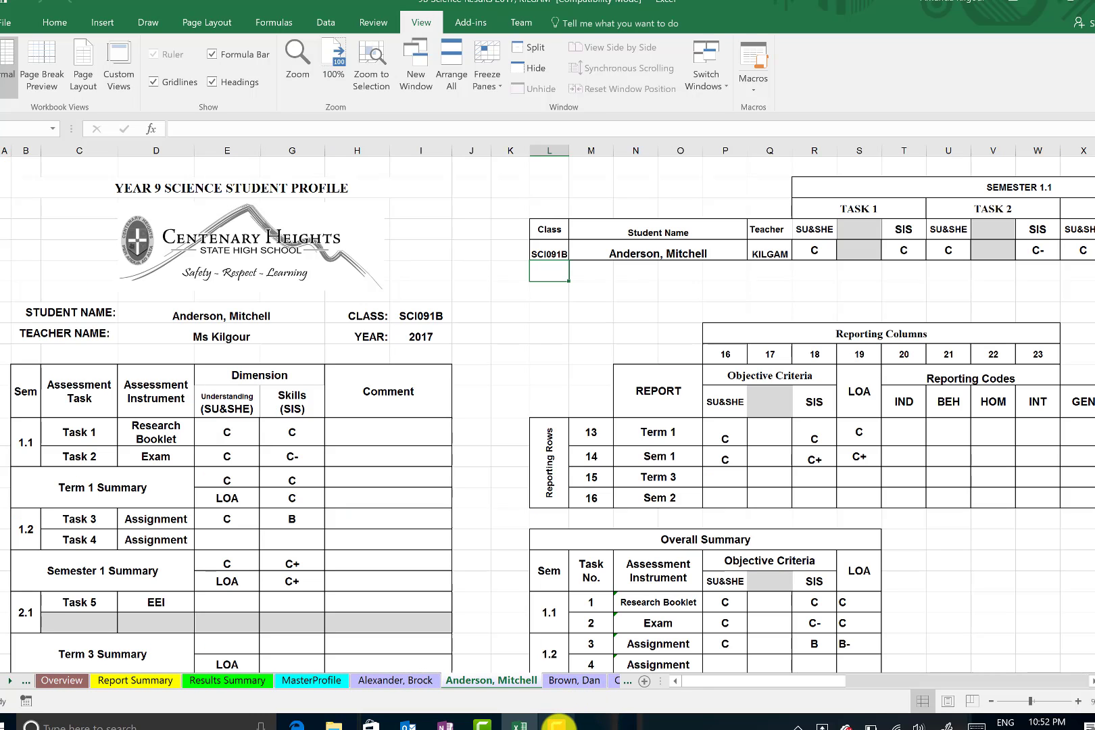
Step: Open the Report Summary sheet to view the class's reporting grades and comment codes
left_click(555, 723)
left_click(1066, 686)
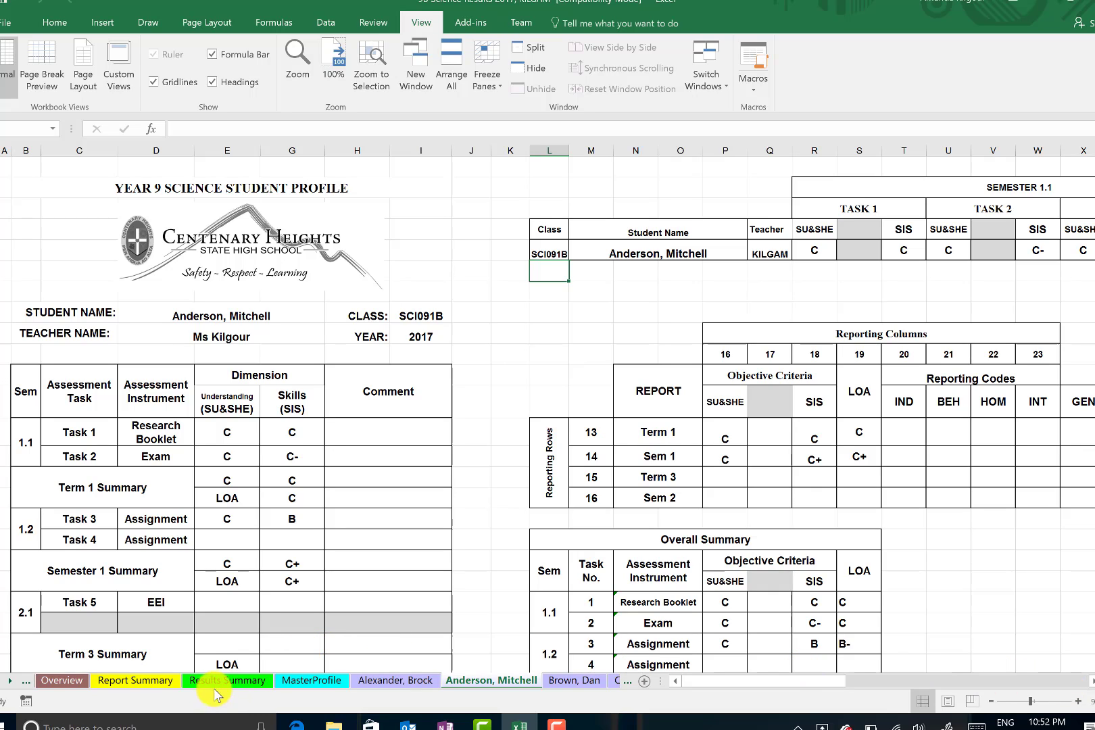
left_click(140, 682)
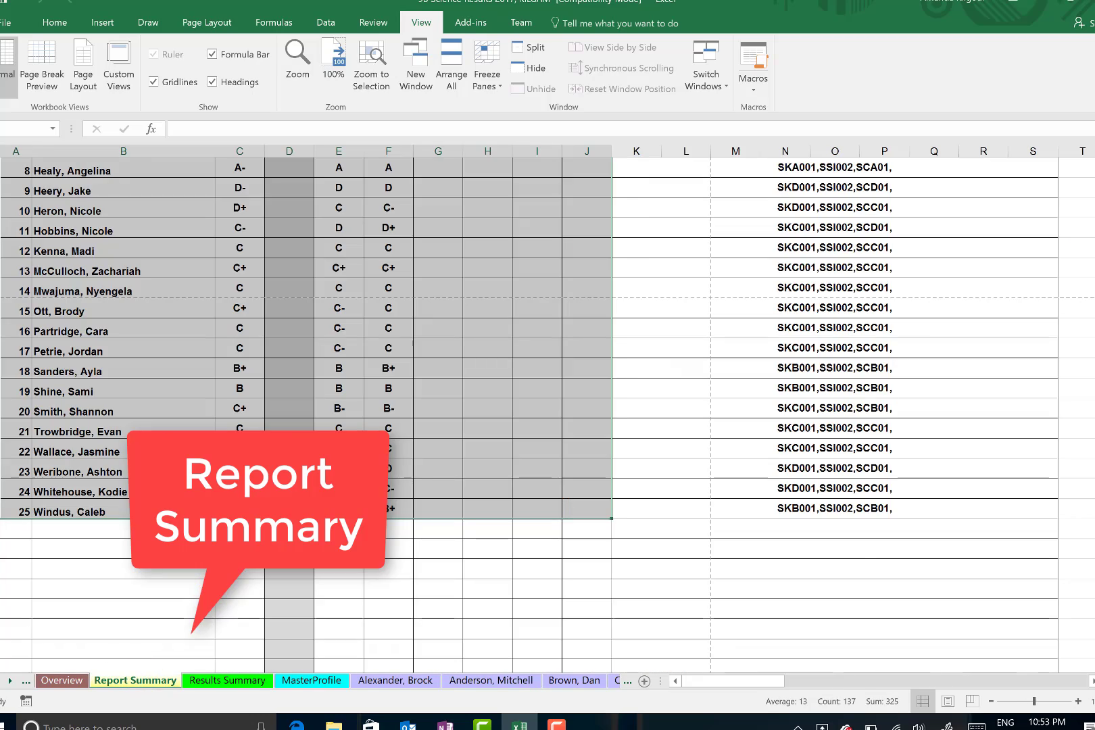
Step: Compare the reporting row and column settings on the Report Summary sheet with the reporting row numbers on the first student's profile sheet
left_click(334, 476)
scroll(334, 476, "up", 5)
scroll(335, 477, "down", 1)
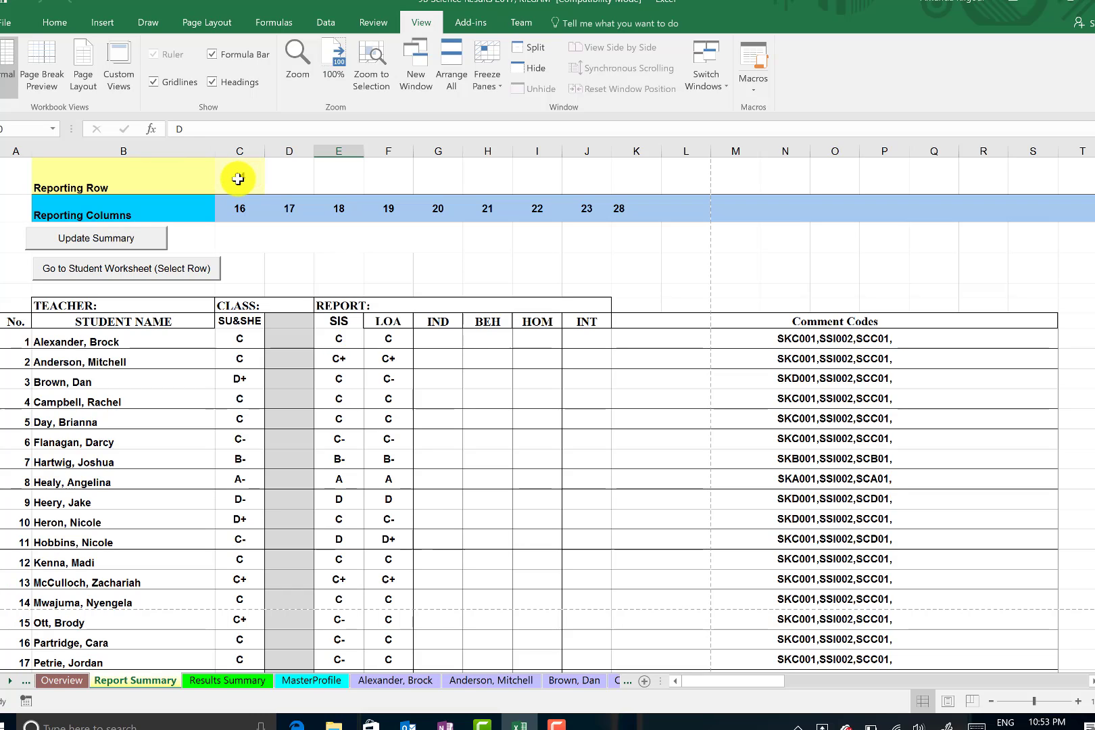
left_click(405, 681)
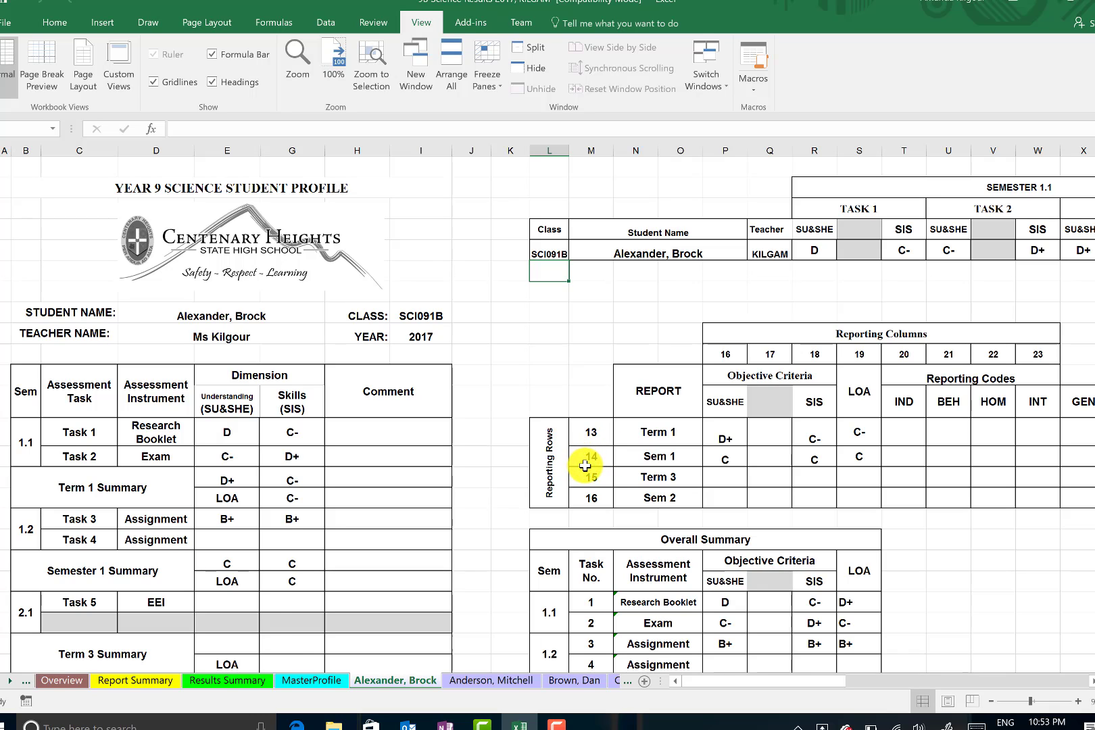
Step: Update the Report Summary sheet with the students' grades for reporting row 14
left_click(128, 681)
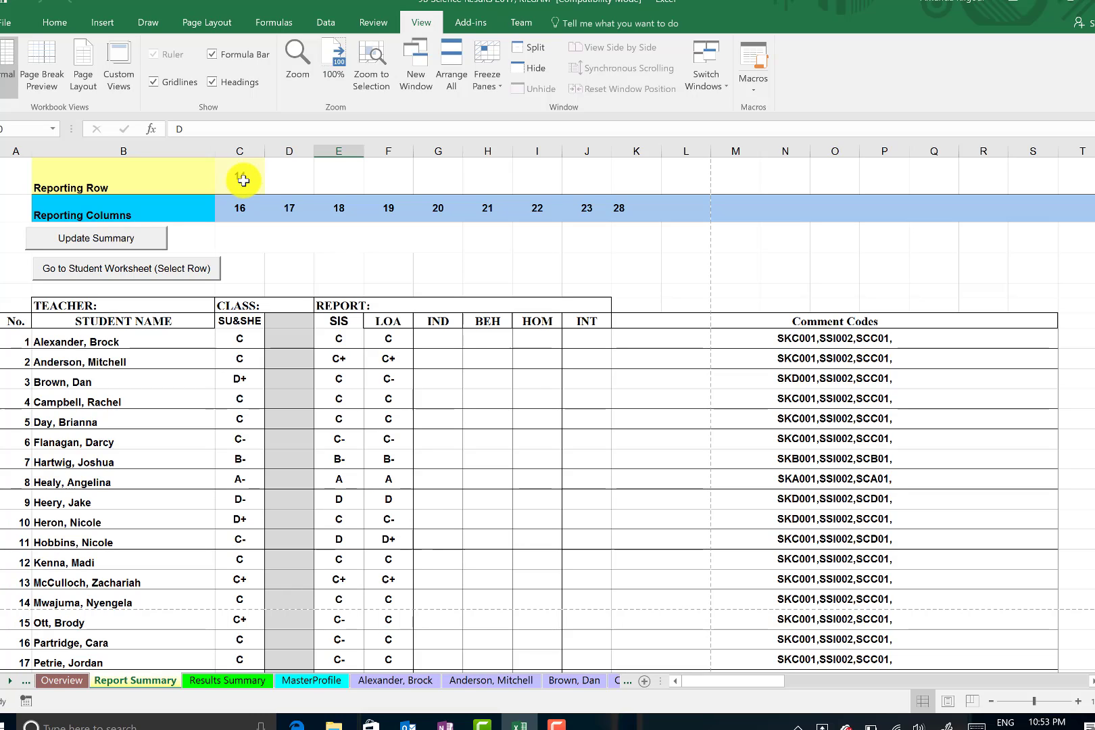
left_click(91, 242)
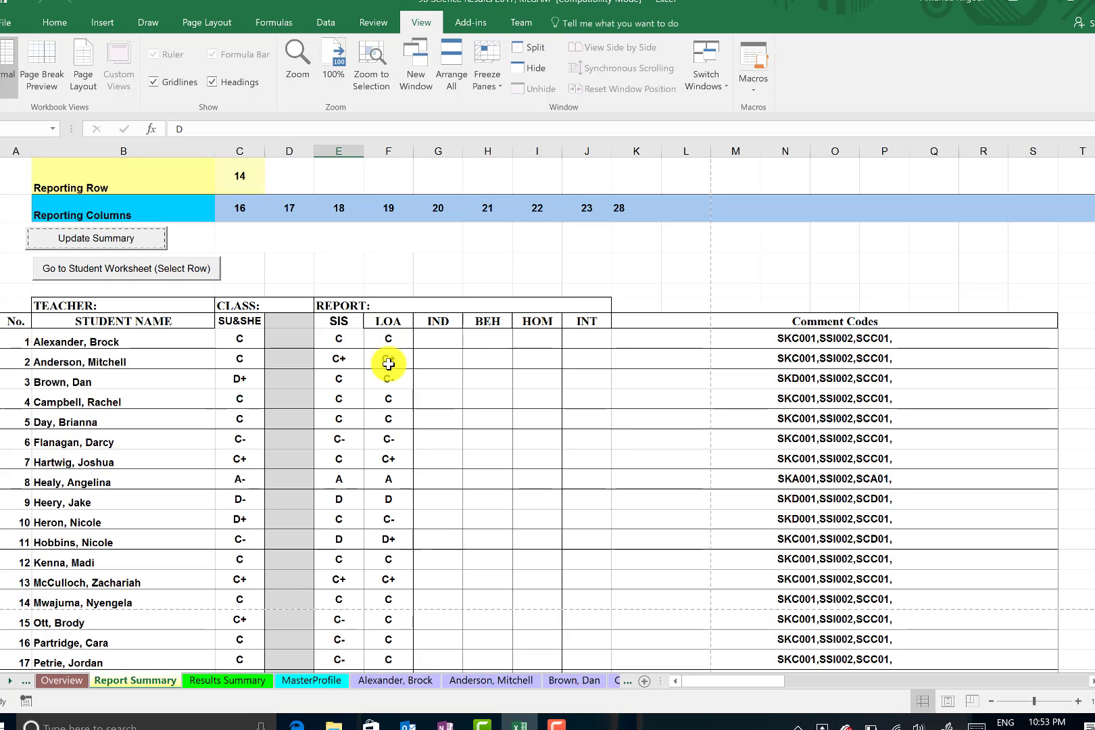
Step: Select the summary table from its heading row to the 25th student, columns A to J, and set up printing for Print Selection only
scroll(354, 331, "down", 1)
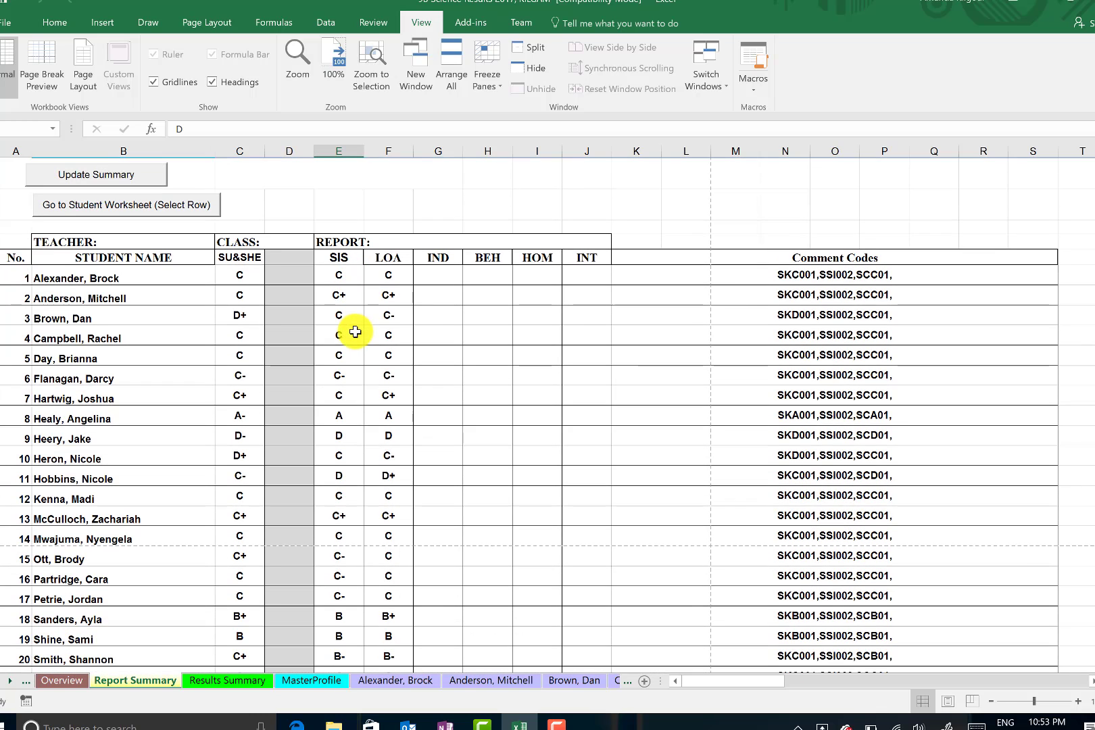
left_click_drag(13, 238, 475, 431)
left_click(2, 25)
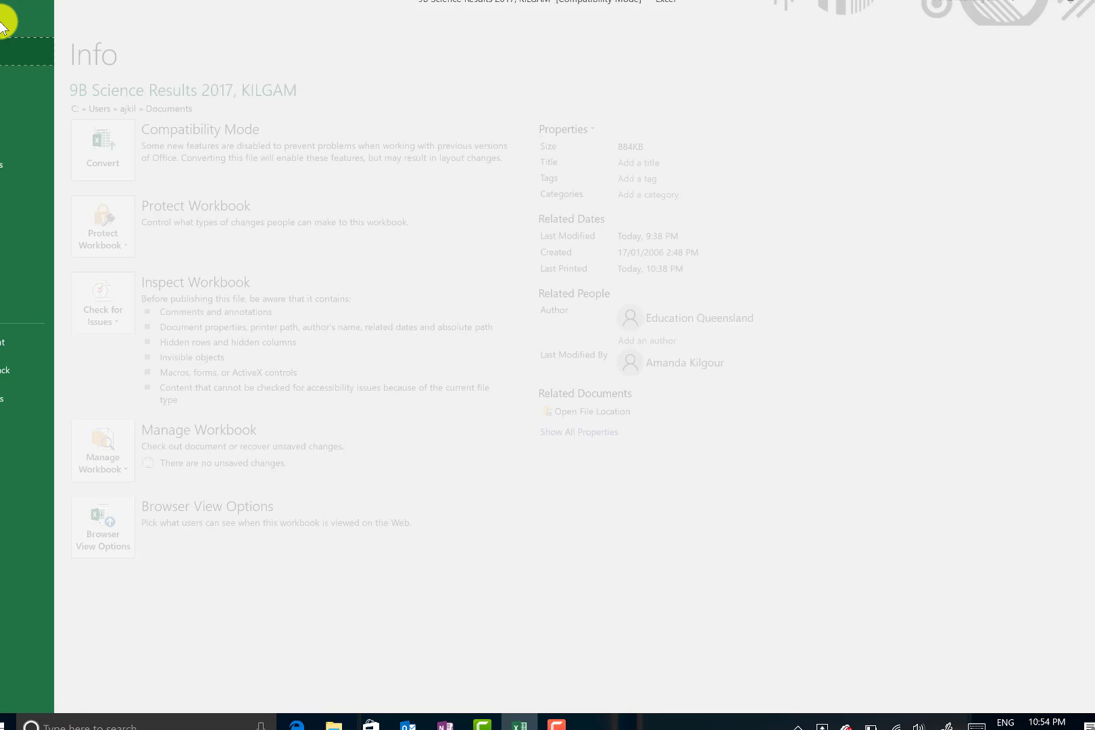
left_click(8, 193)
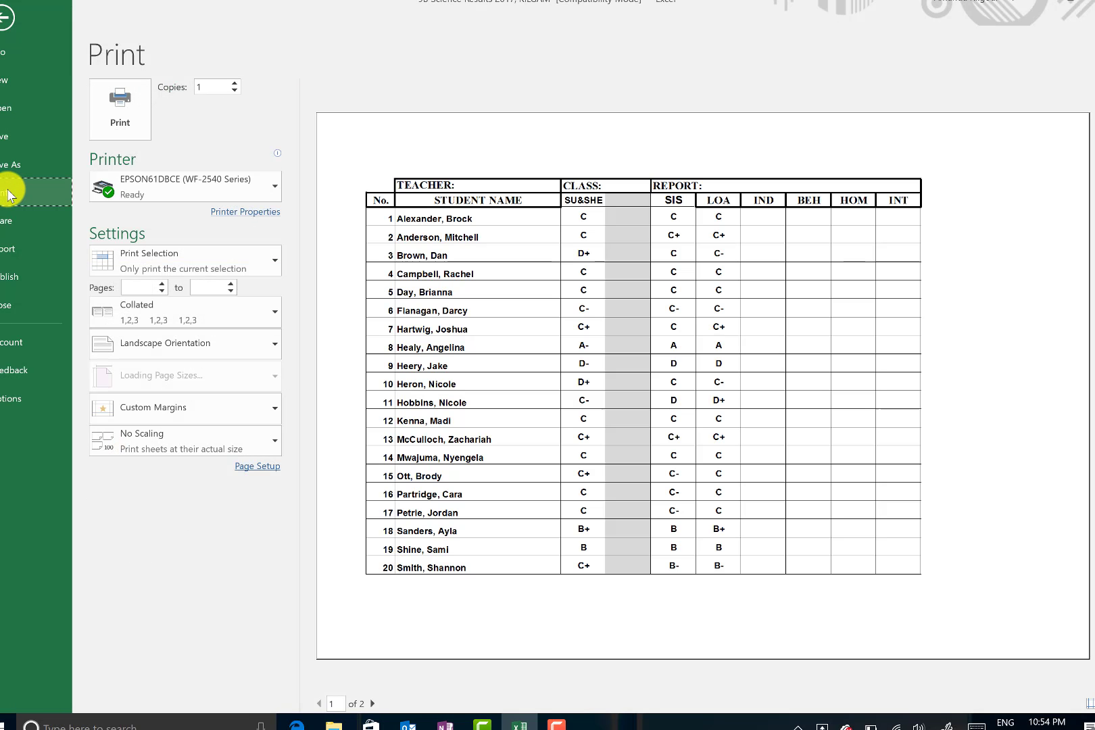
left_click(173, 264)
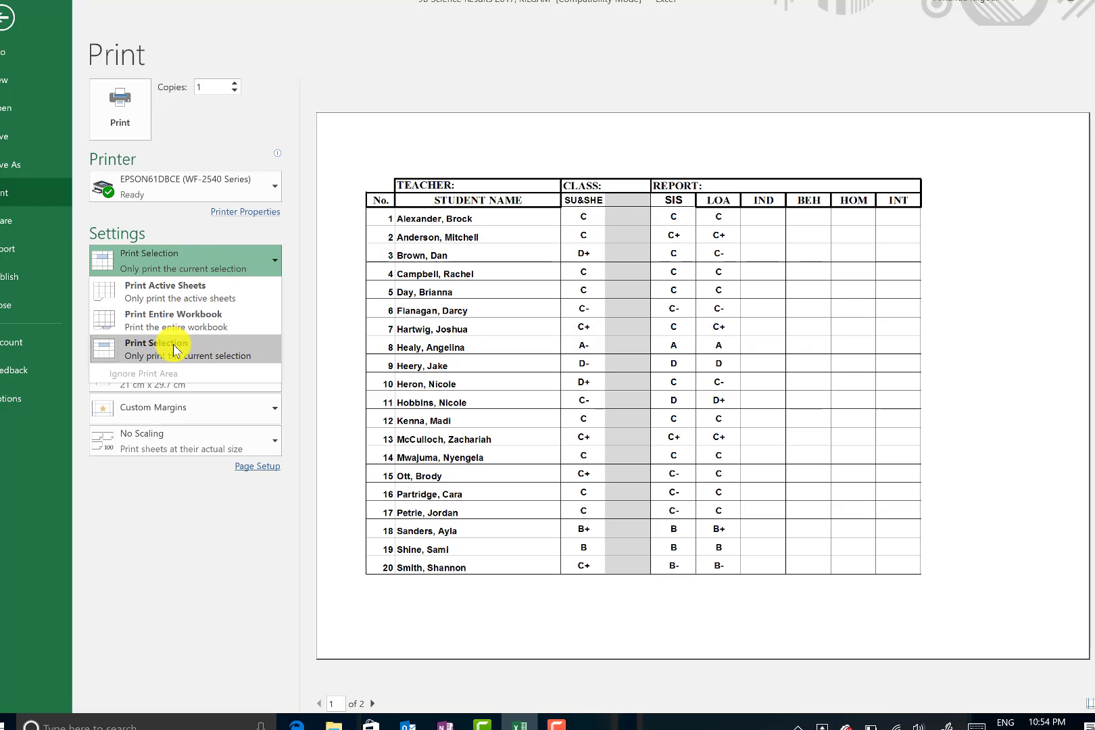
left_click(177, 350)
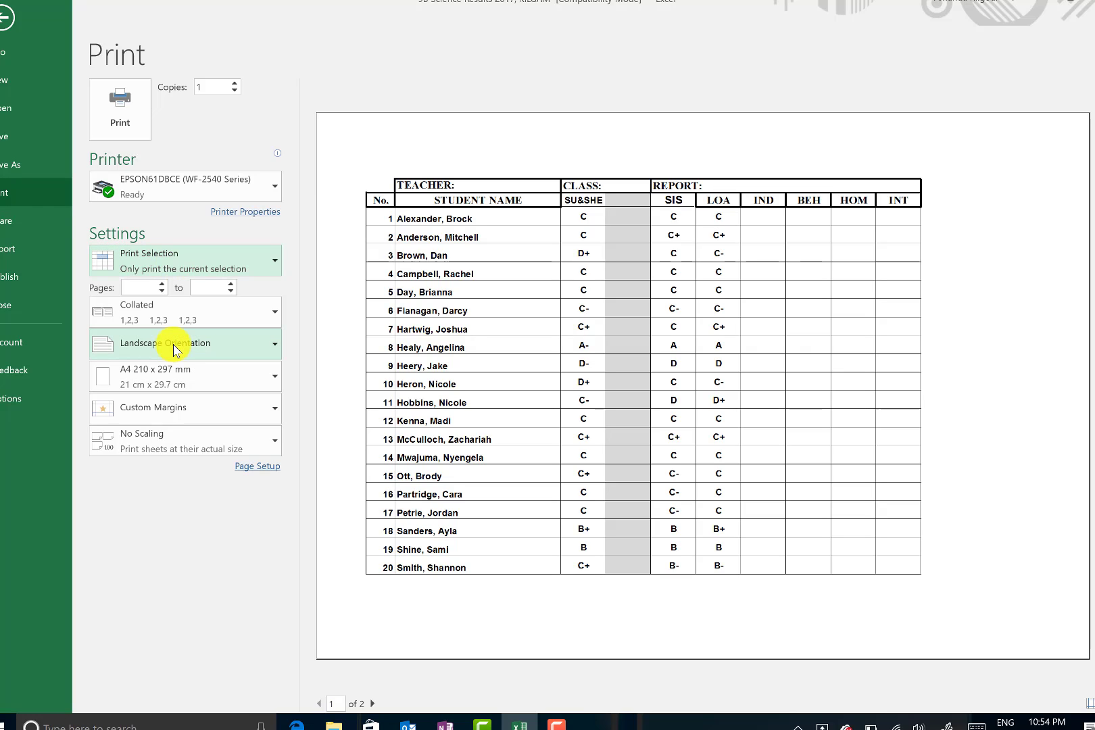
Step: Compare the summary printout in portrait and landscape orientation, leaving it on landscape, and return to the sheet
left_click(269, 352)
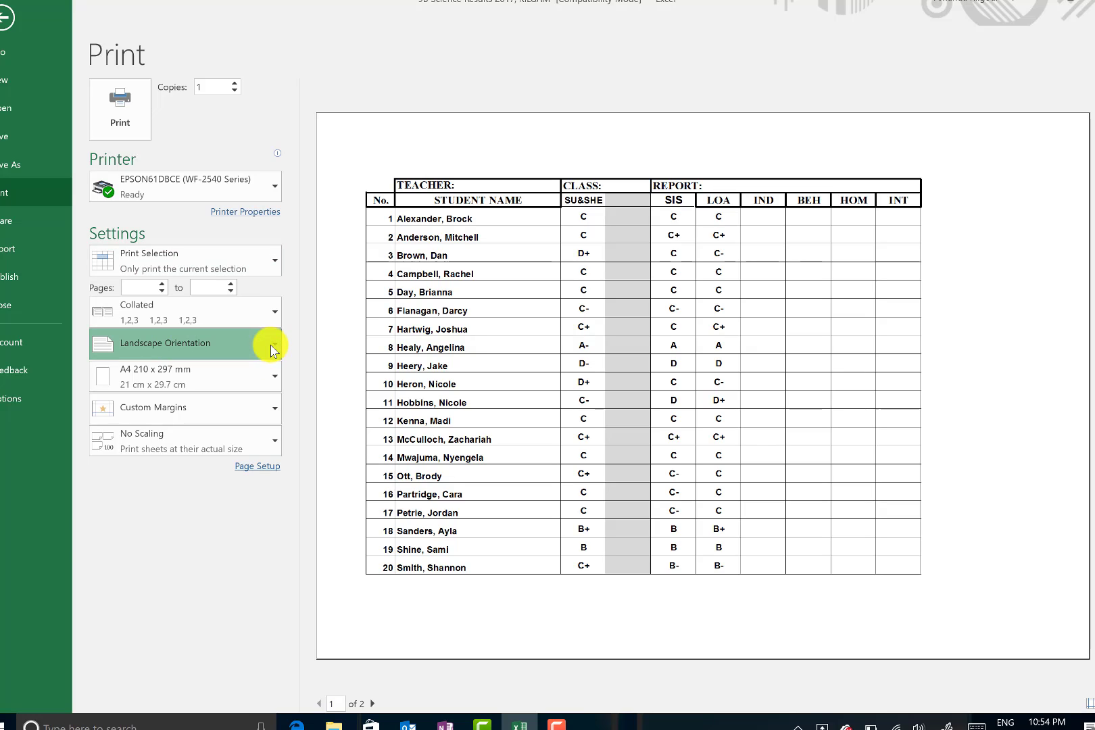
key("Escape")
left_click(260, 349)
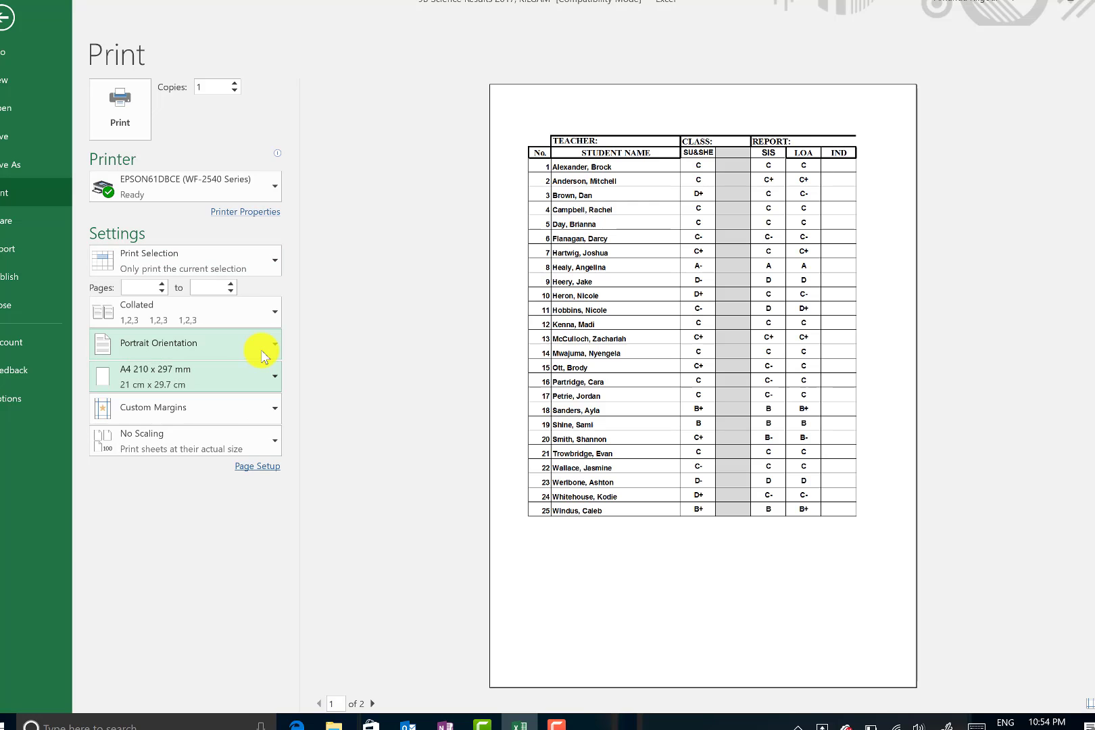
left_click(271, 346)
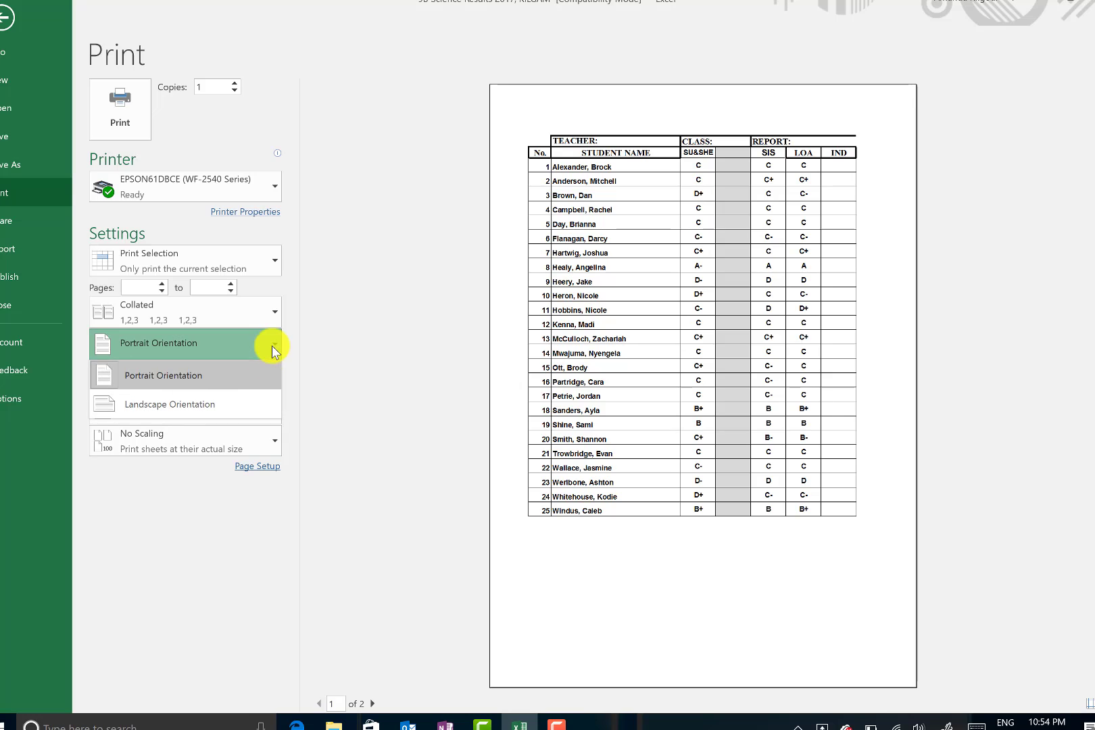
key("Escape")
left_click(255, 404)
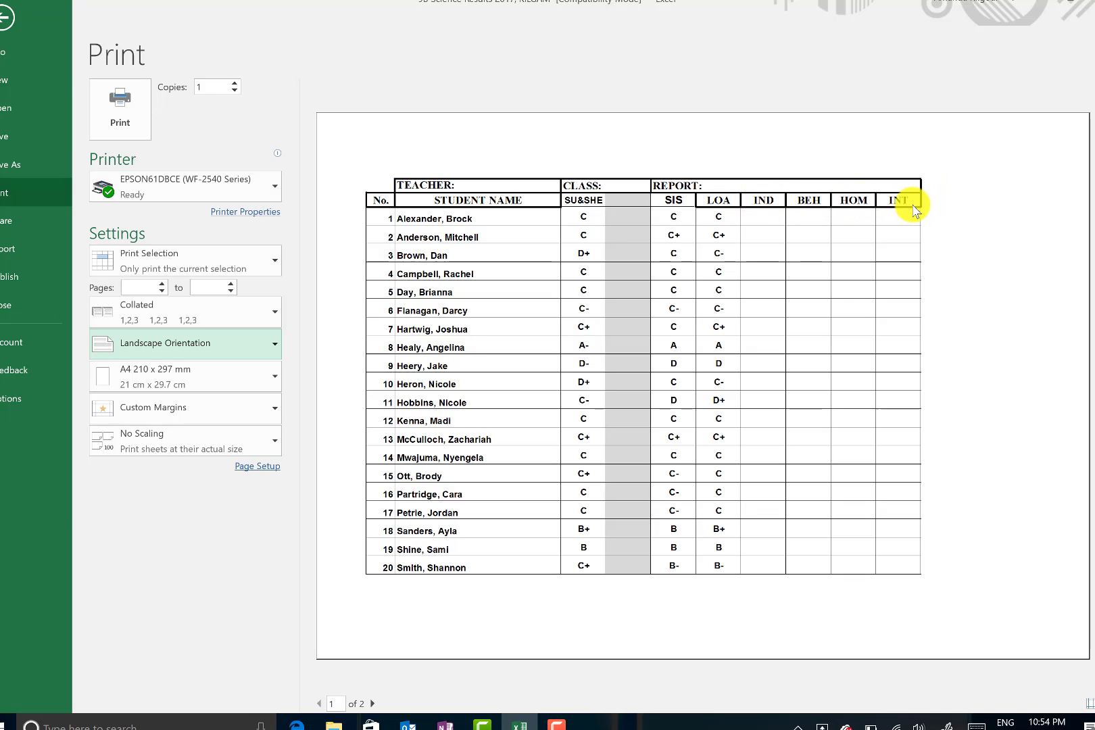
left_click(3, 15)
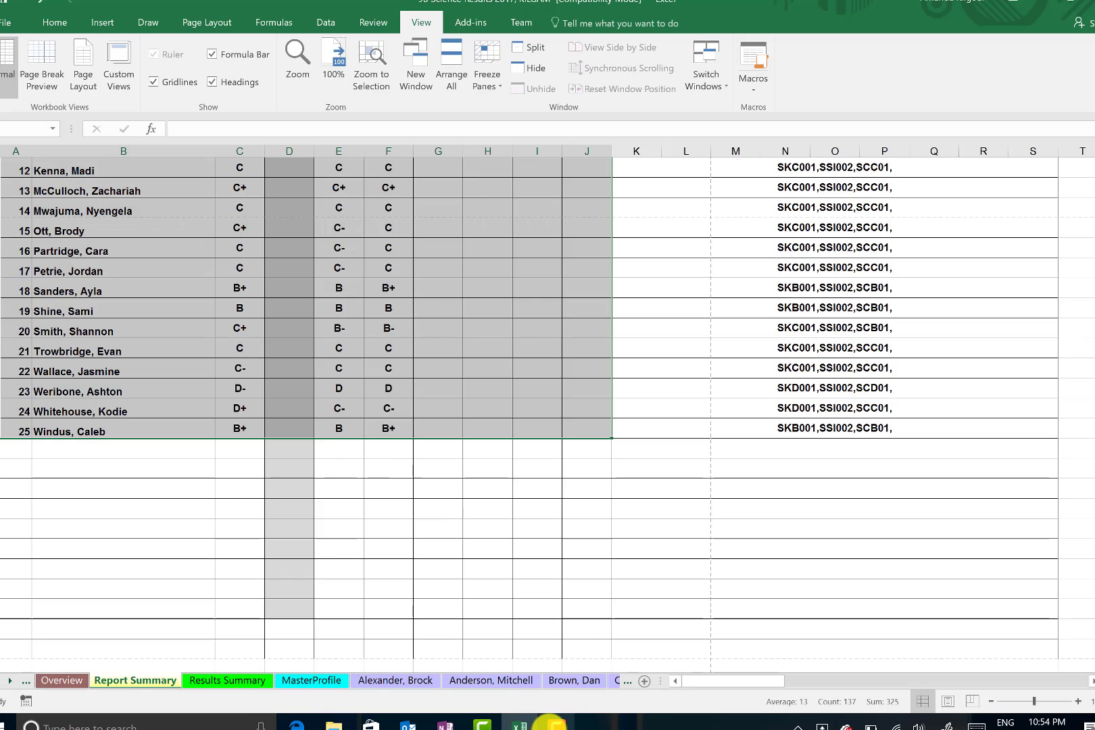
left_click(553, 723)
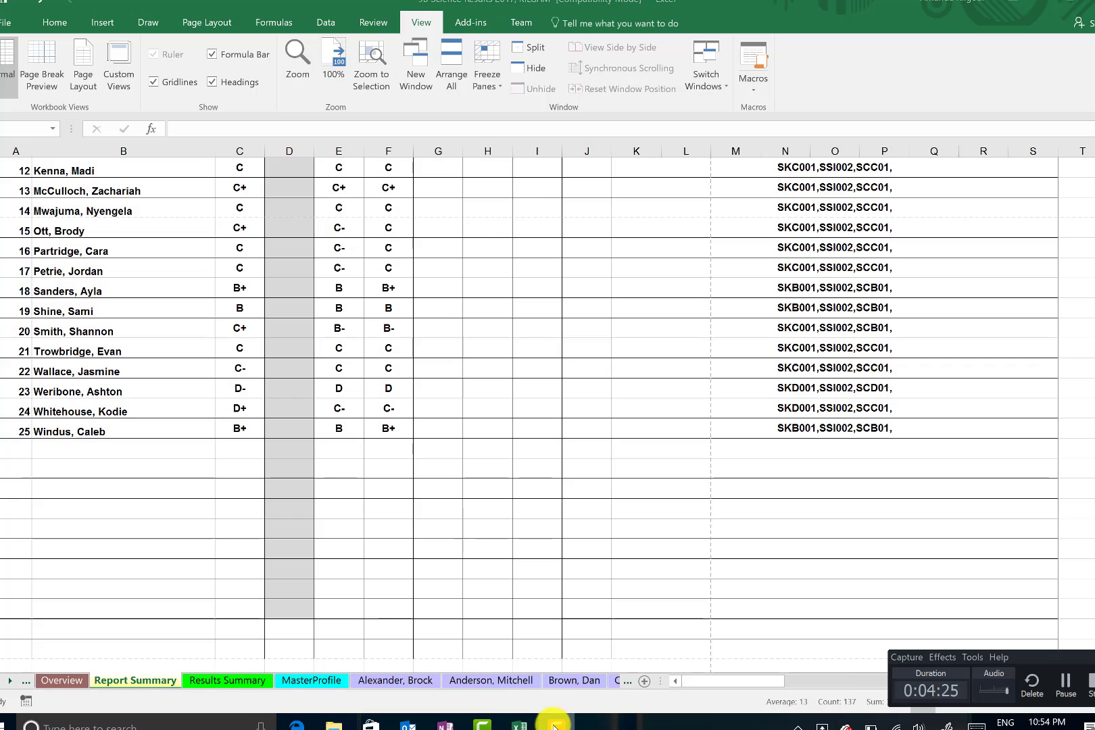
left_click(1067, 681)
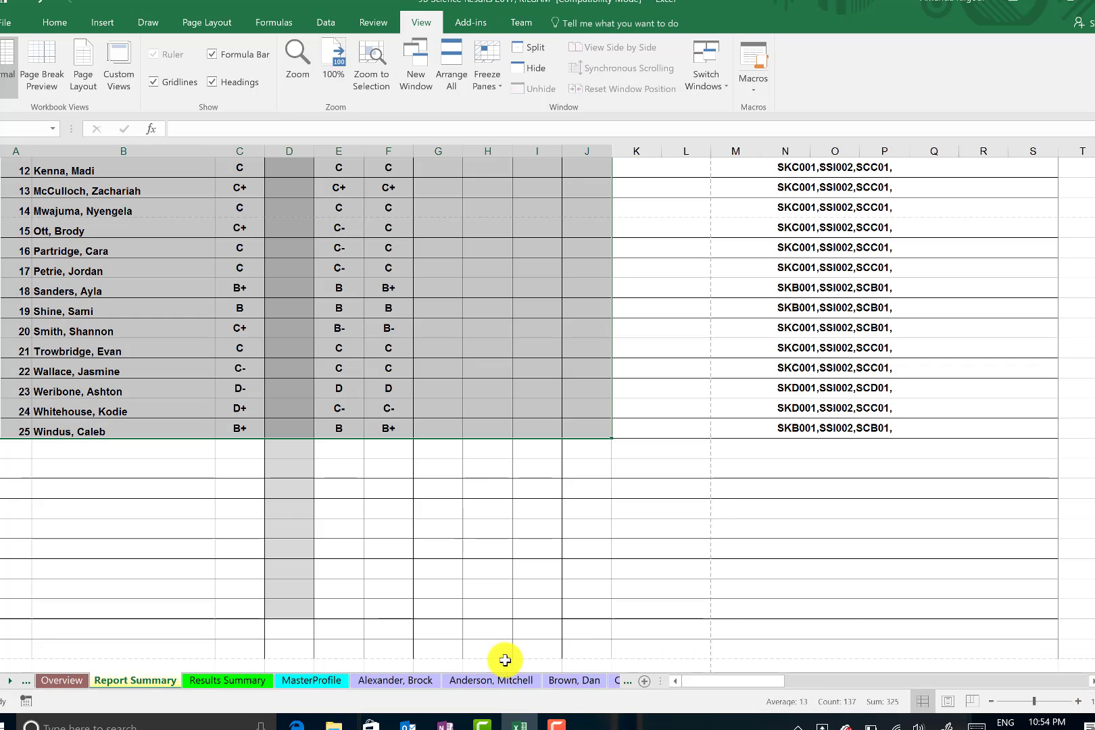
Step: Select the full Year 9 Science Student Profile on the first student's sheet, down to Semester 2 Summary, and preview its printout
left_click(384, 685)
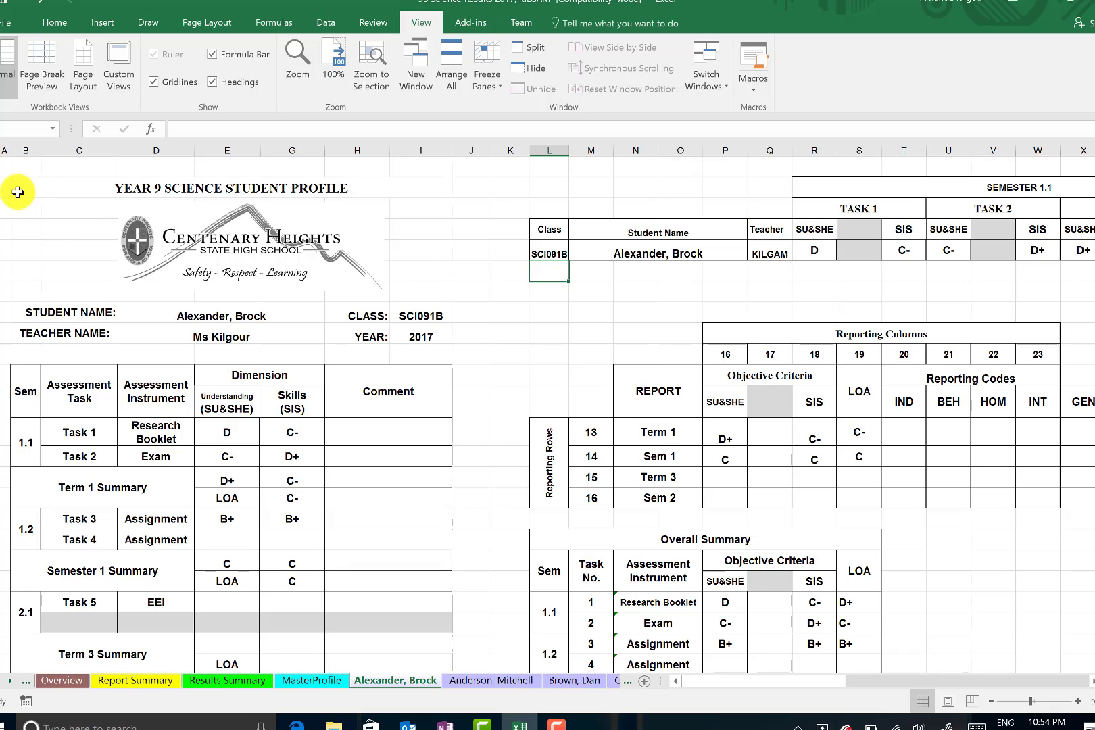
mouse_move(10, 186)
left_mouse_down()
mouse_move(44, 196)
mouse_move(40, 254)
mouse_move(139, 315)
mouse_move(152, 718)
mouse_move(175, 555)
left_mouse_up()
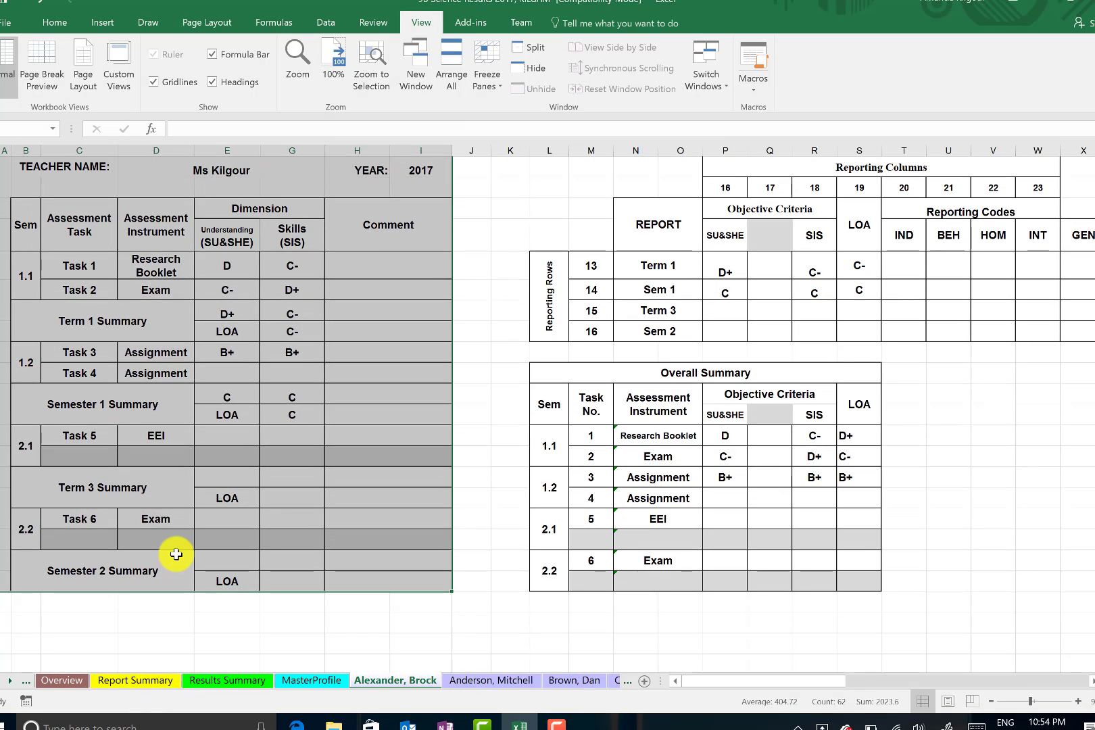
left_click(11, 23)
left_click(11, 193)
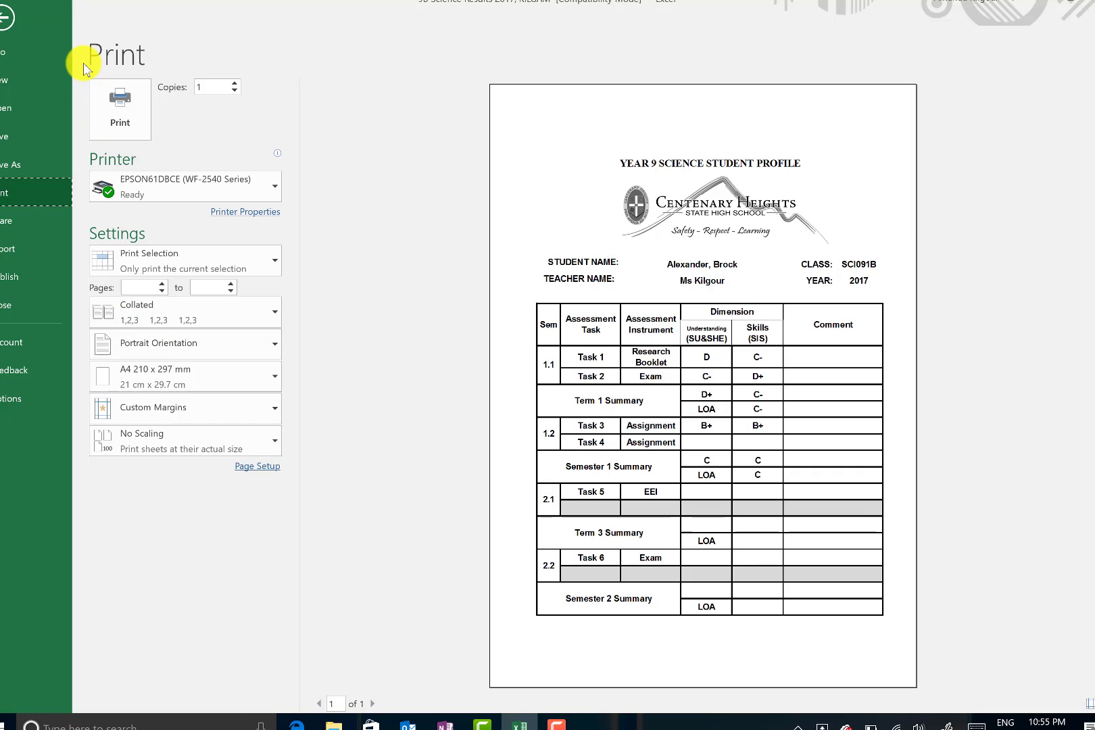
left_click(5, 20)
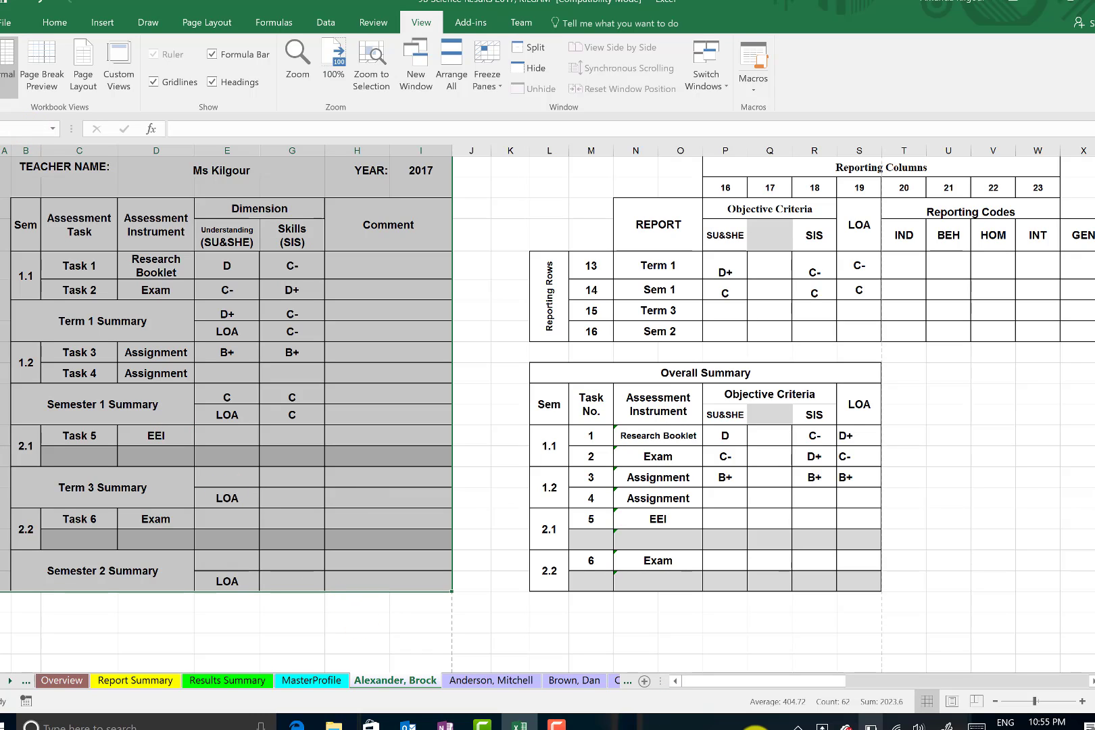
left_click(557, 721)
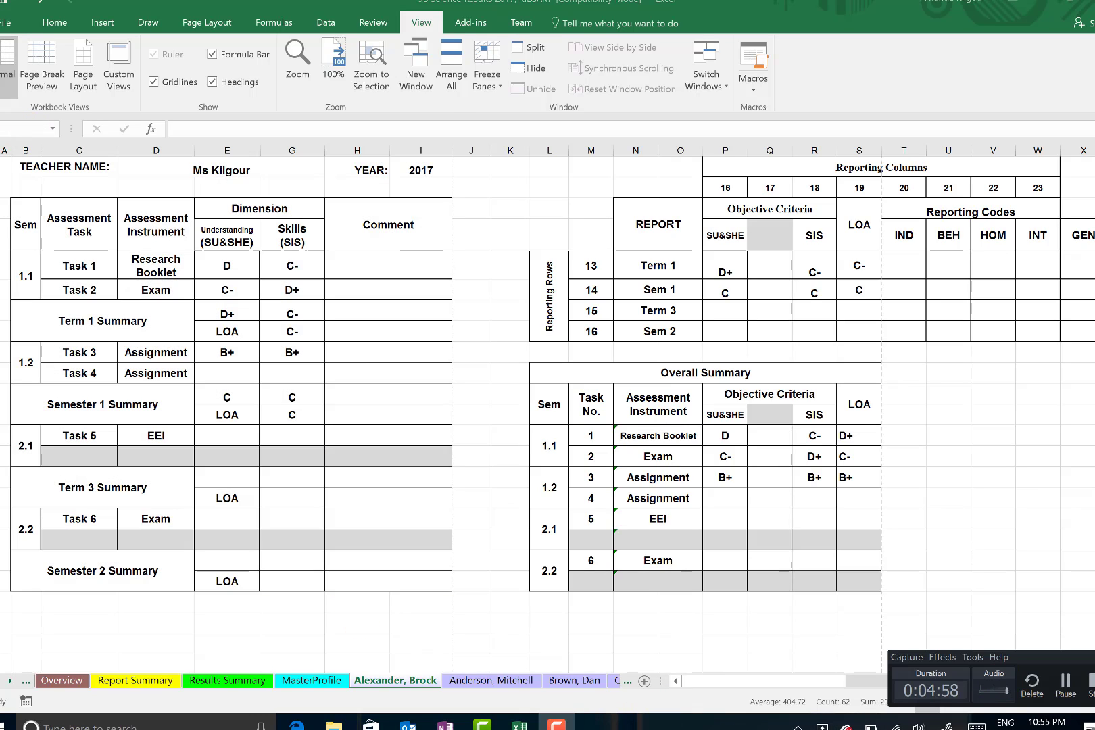